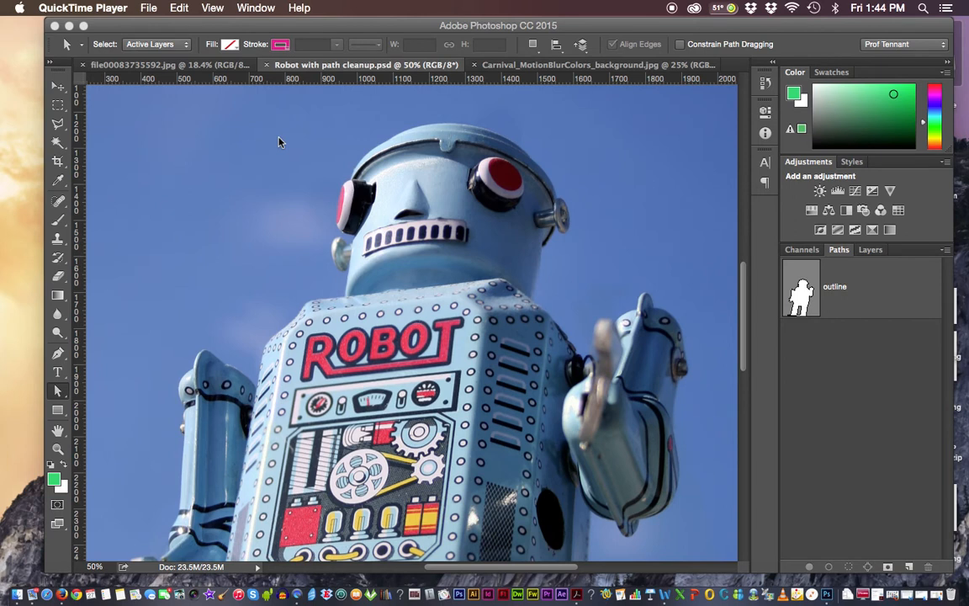
# - Make a new anti-aliased selection from the outline path with a feather radius of 0.5 pixels
pyautogui.click(875, 291)
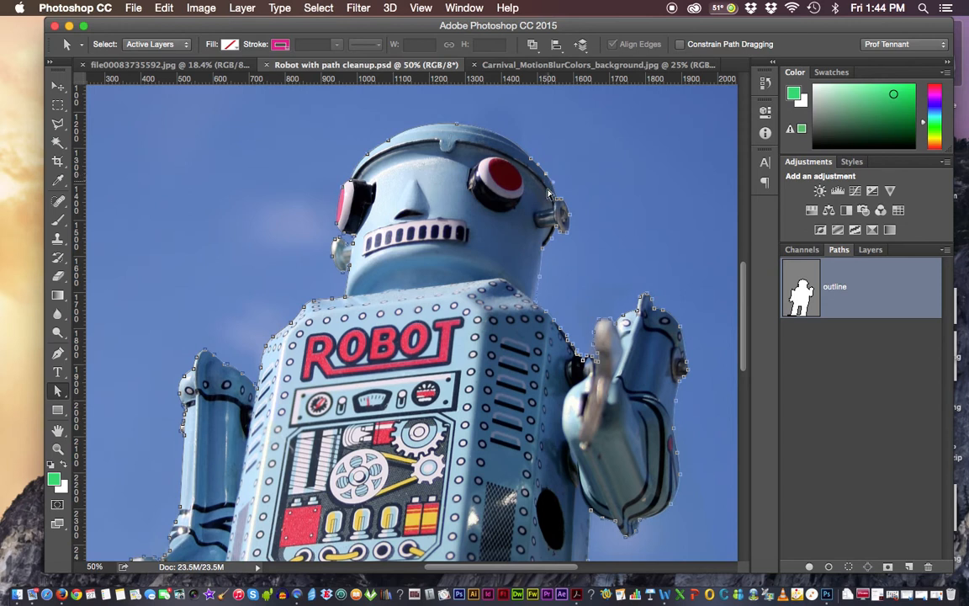
pyautogui.click(59, 450)
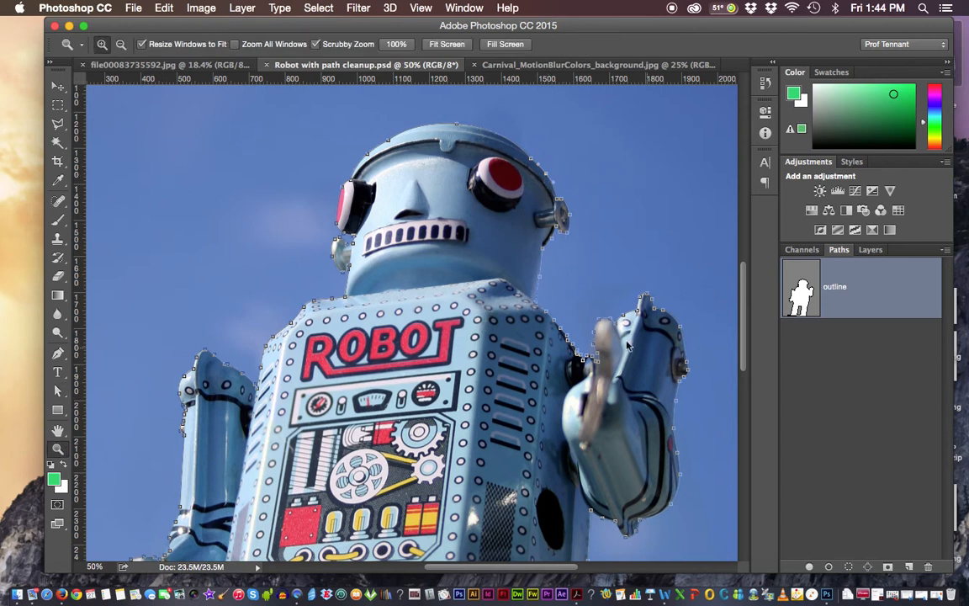
pyautogui.moveTo(623, 341); pyautogui.dragTo(704, 462)
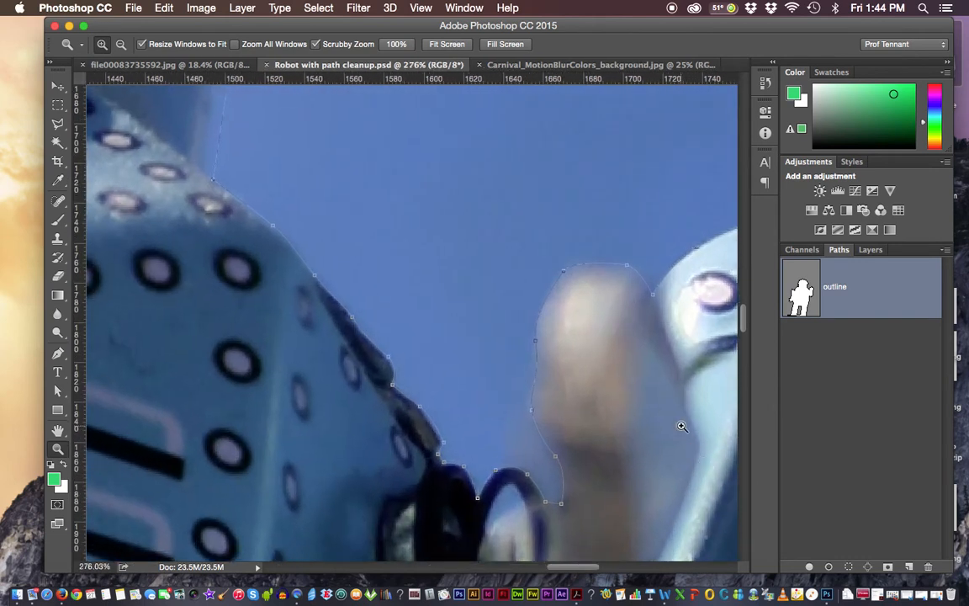
pyautogui.click(58, 390)
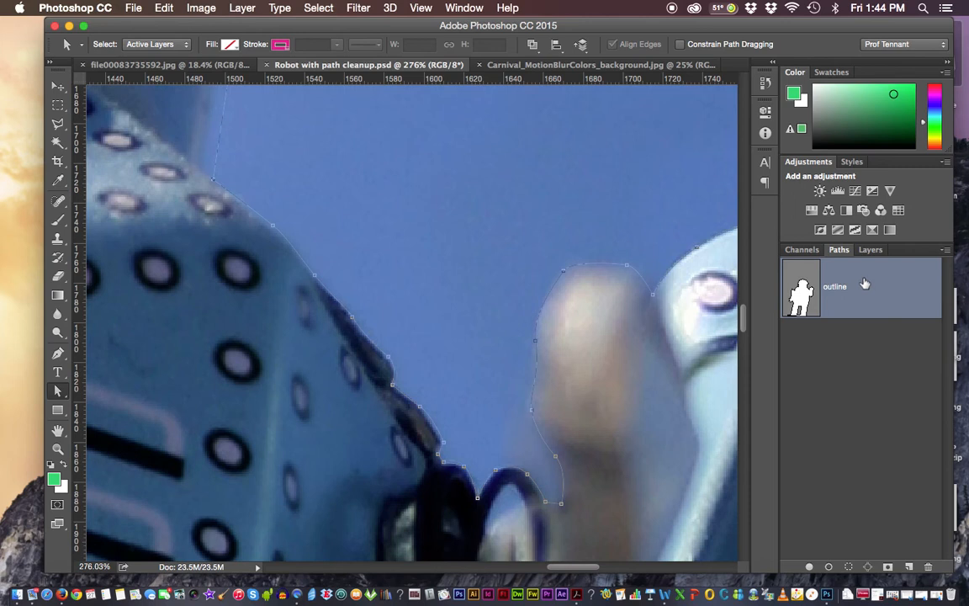
pyautogui.click(946, 251)
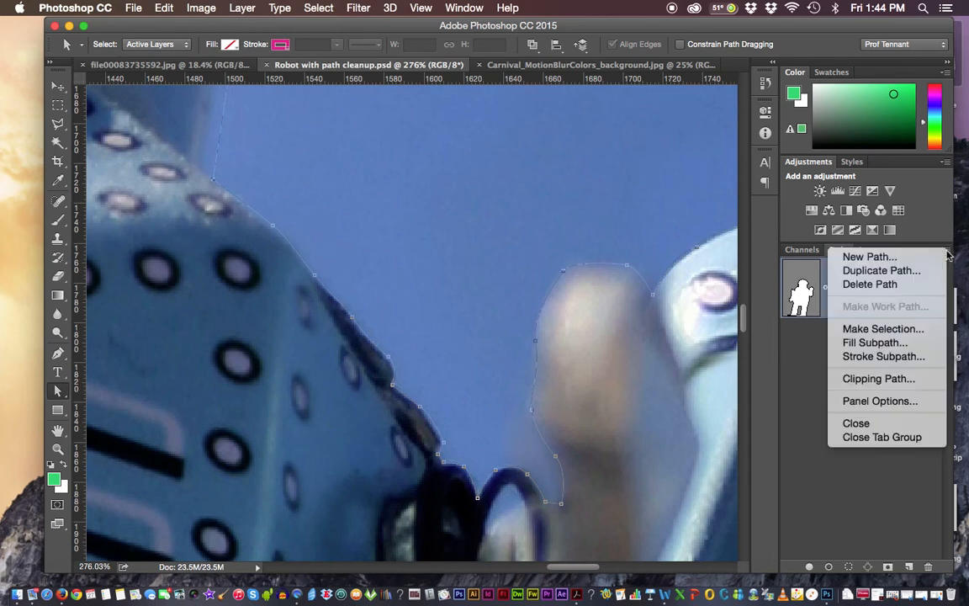
pyautogui.click(907, 331)
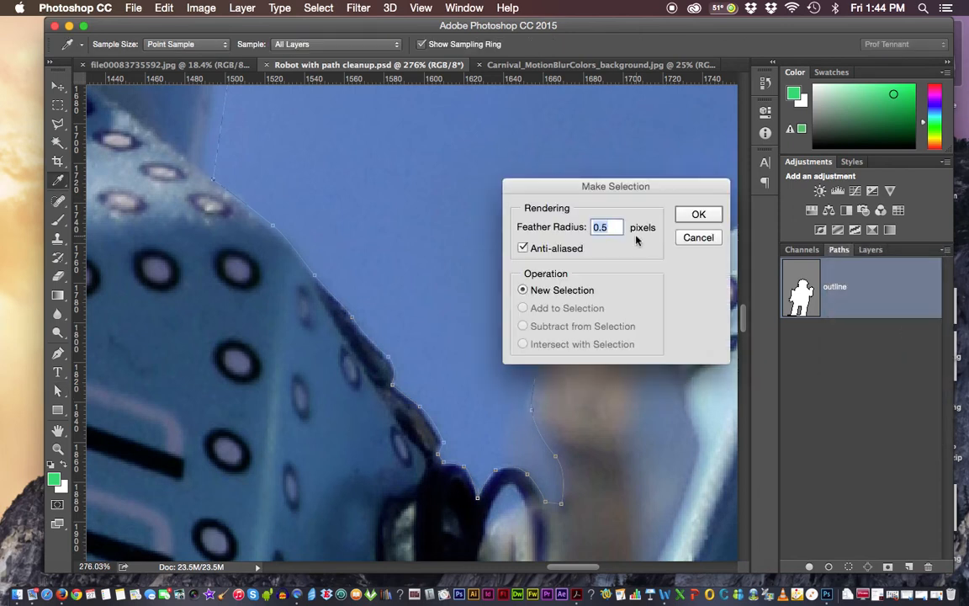
pyautogui.click(613, 228)
pyautogui.click(577, 229)
pyautogui.write('1')
pyautogui.doubleClick(588, 228)
pyautogui.write('05')
pyautogui.press('BackSpace')
pyautogui.write('.5')
pyautogui.click(700, 215)
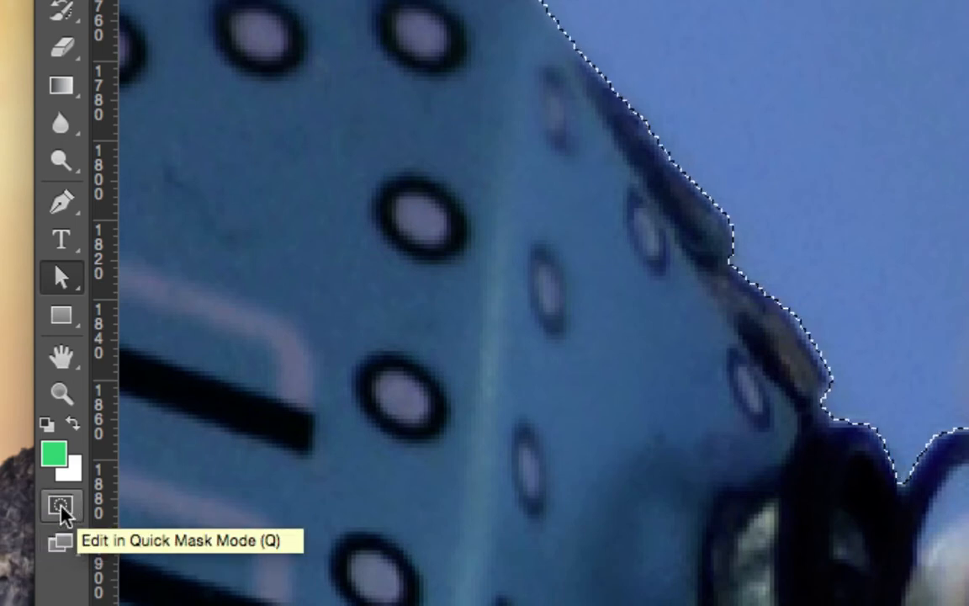
# - Switch the selection to Quick Mask mode and activate the Blur tool
pyautogui.click(60, 506)
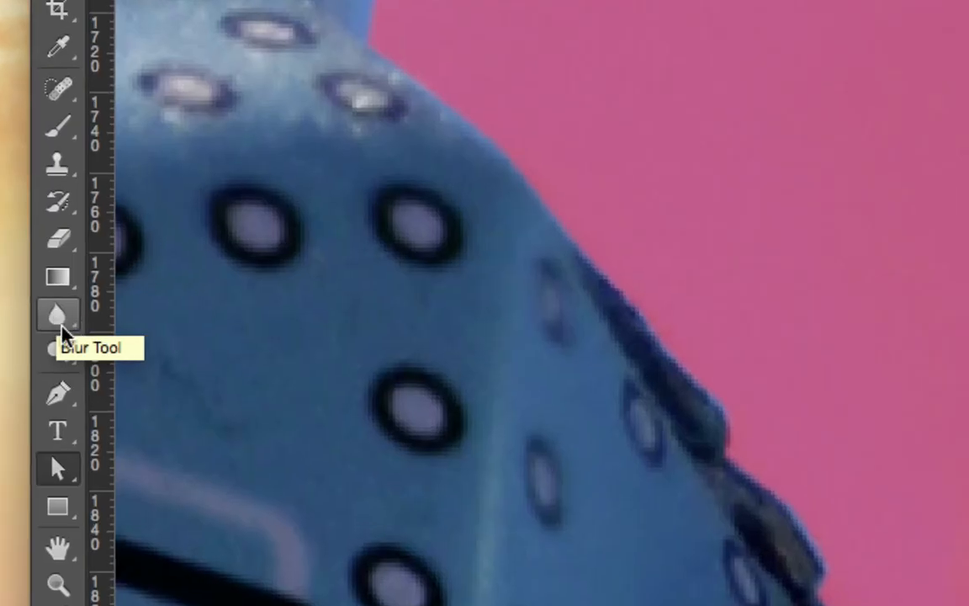
pyautogui.click(61, 318)
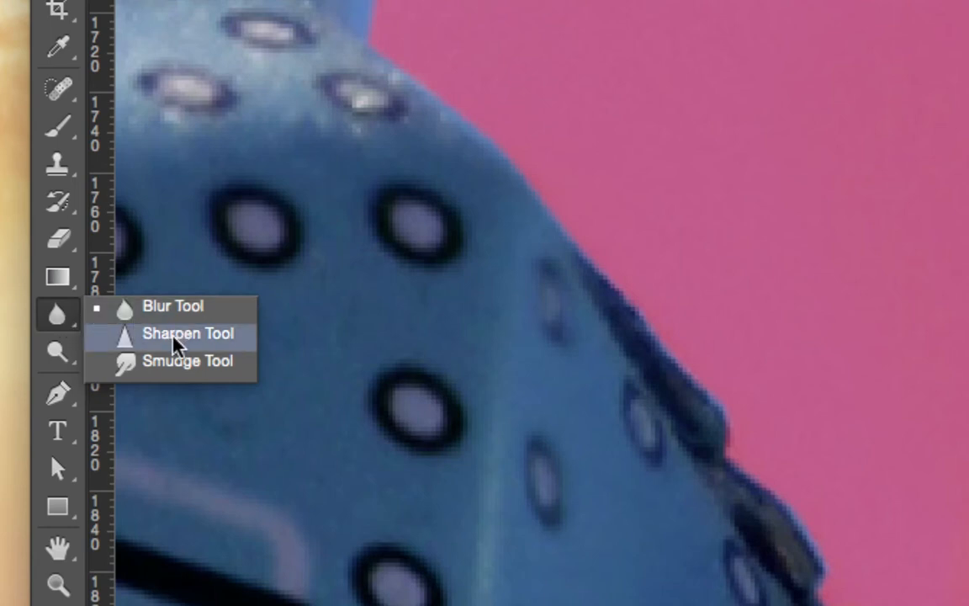
pyautogui.click(55, 322)
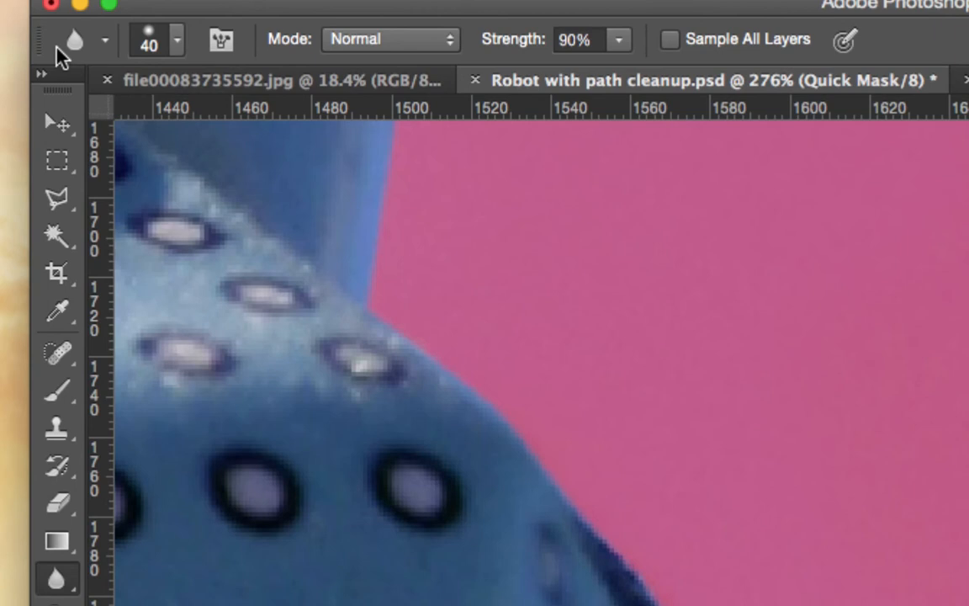
pyautogui.click(179, 44)
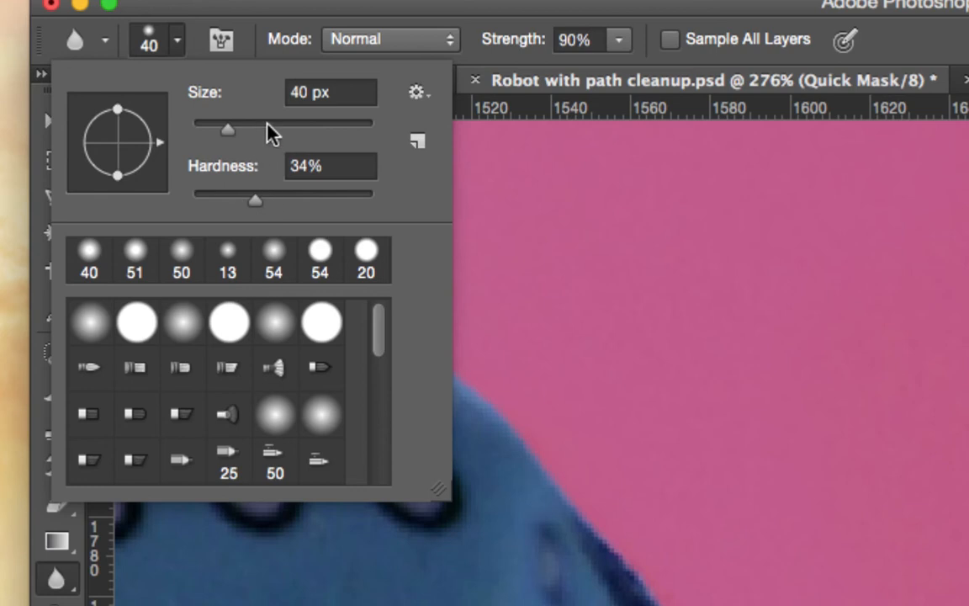
pyautogui.click(211, 19)
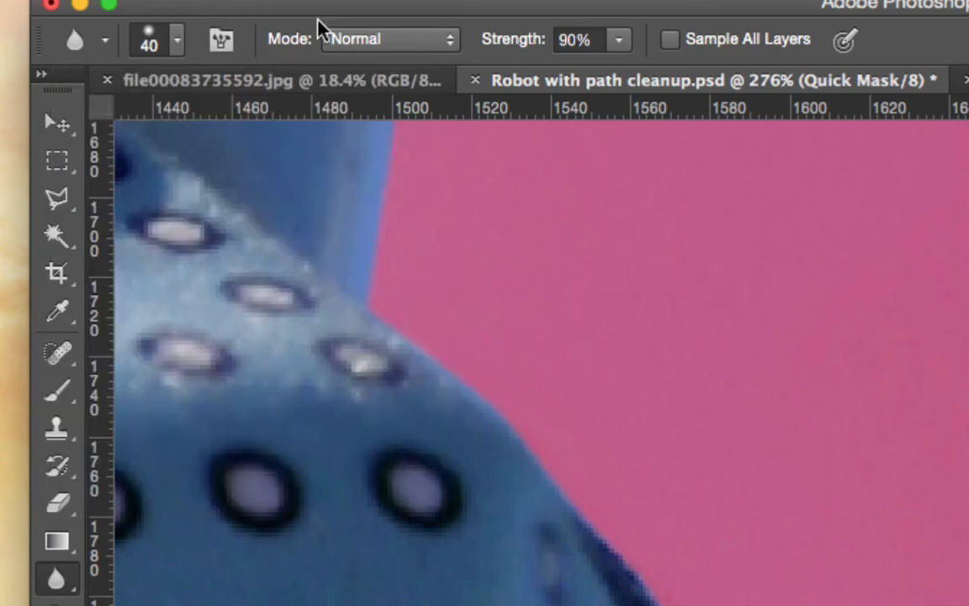
# - Set the Blur tool's strength to 80%
pyautogui.click(619, 42)
pyautogui.moveTo(621, 72); pyautogui.dragTo(644, 78)
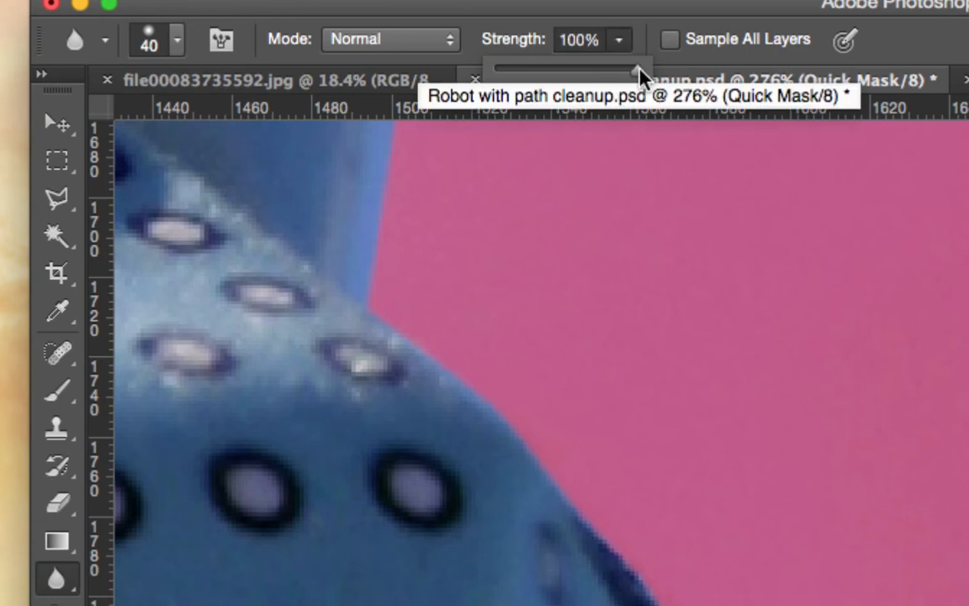
pyautogui.moveTo(636, 72); pyautogui.dragTo(599, 74)
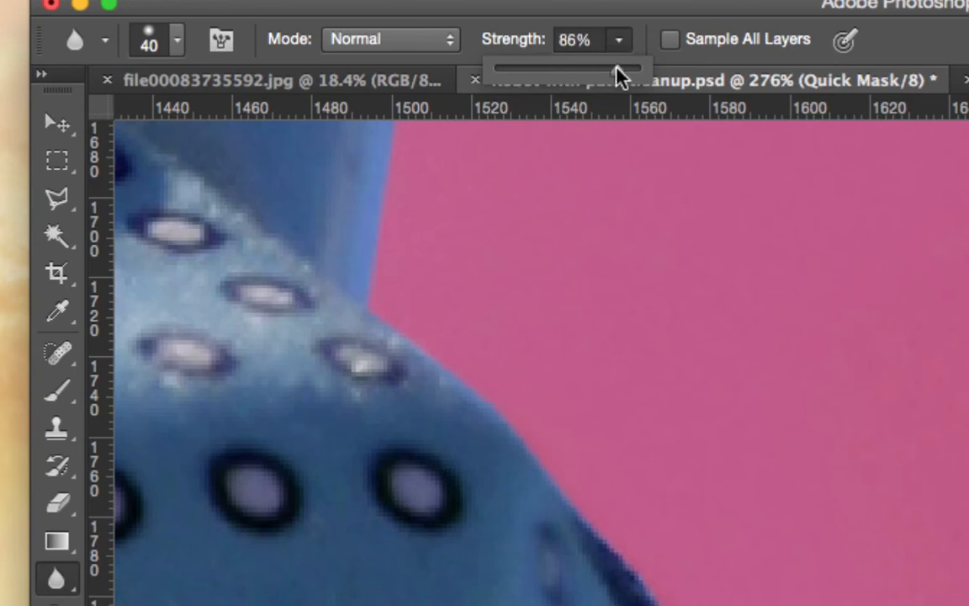
pyautogui.moveTo(601, 75); pyautogui.dragTo(611, 78)
pyautogui.click(564, 21)
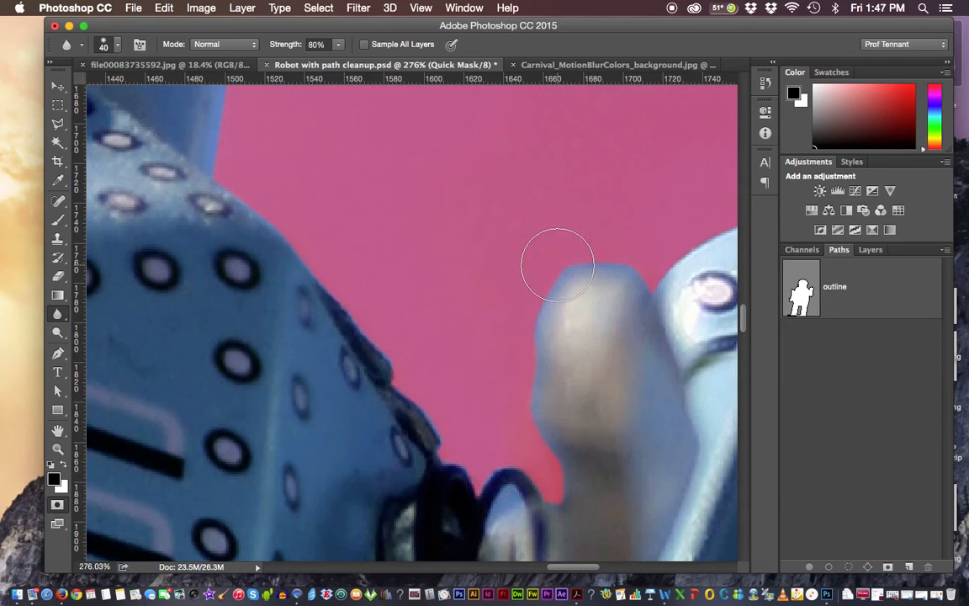
# - Adjust the Blur brush size to 20 px to suit the soft edge of the robot's raised claw
pyautogui.press(']')
pyautogui.press(']')
pyautogui.press(']')
pyautogui.press(']')
pyautogui.press(']')
pyautogui.press(']')
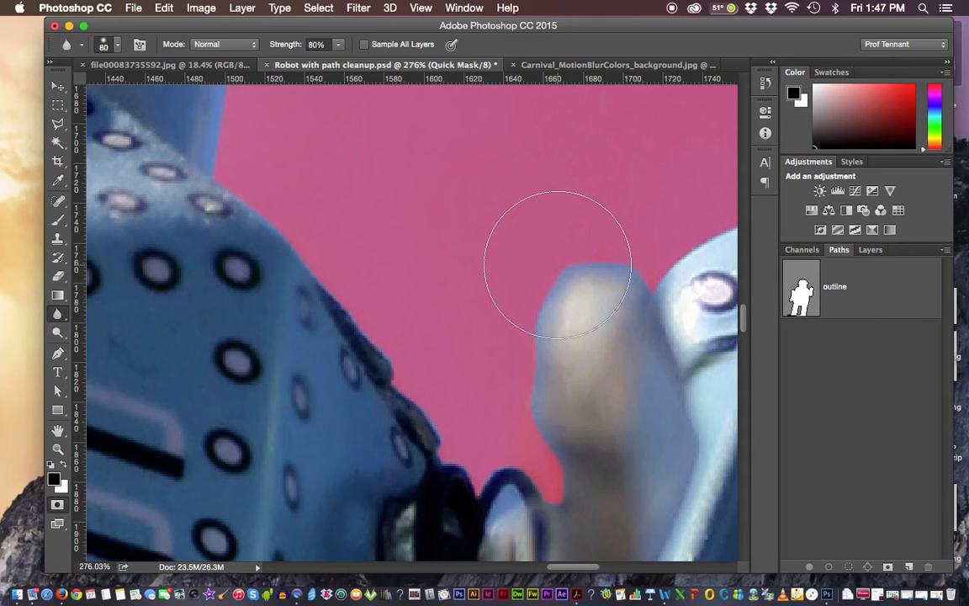
pyautogui.press('[')
pyautogui.press('[')
pyautogui.press('[')
pyautogui.press('[')
pyautogui.press('[')
pyautogui.press('[')
pyautogui.press('[')
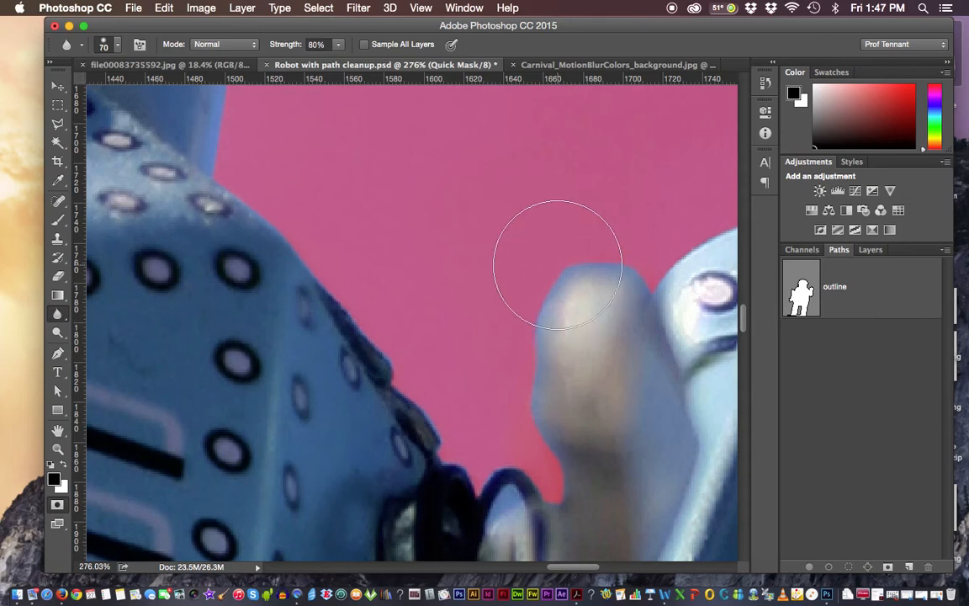
pyautogui.press('[')
pyautogui.press('[')
pyautogui.press('[')
pyautogui.press('[')
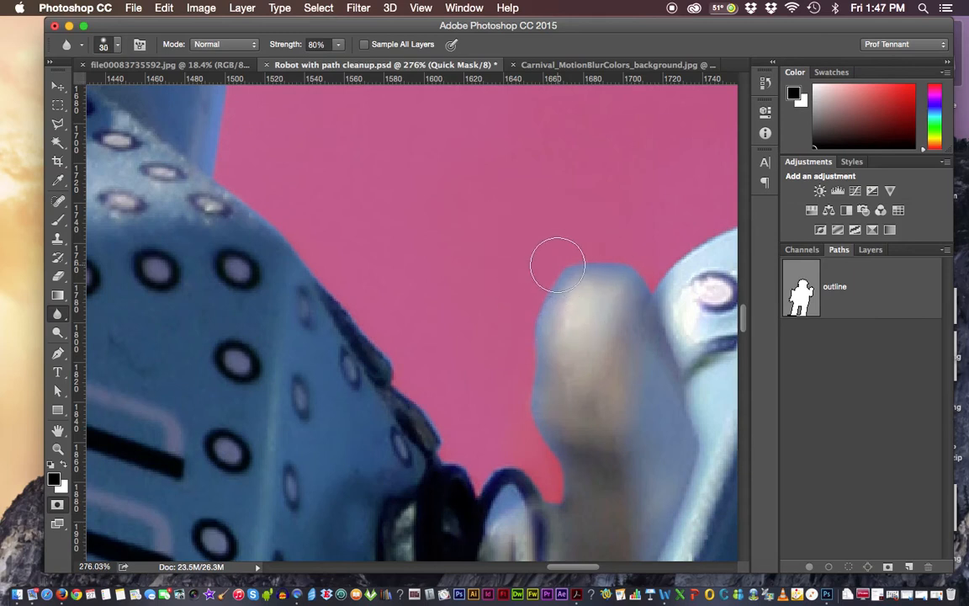
pyautogui.press('[')
pyautogui.press('[')
pyautogui.press(']')
pyautogui.press(']')
# - Blur the quick mask edge along the top and outer side of the out-of-focus claw tip
pyautogui.moveTo(578, 275)
pyautogui.mouseDown()
pyautogui.moveTo(605, 266)
pyautogui.moveTo(496, 199)
pyautogui.moveTo(629, 262)
pyautogui.moveTo(635, 284)
pyautogui.mouseUp()
pyautogui.moveTo(541, 293)
pyautogui.mouseDown()
pyautogui.moveTo(554, 277)
pyautogui.moveTo(536, 389)
pyautogui.mouseUp()
pyautogui.press('super+equal')
pyautogui.press('super+equal')
pyautogui.press('super+equal')
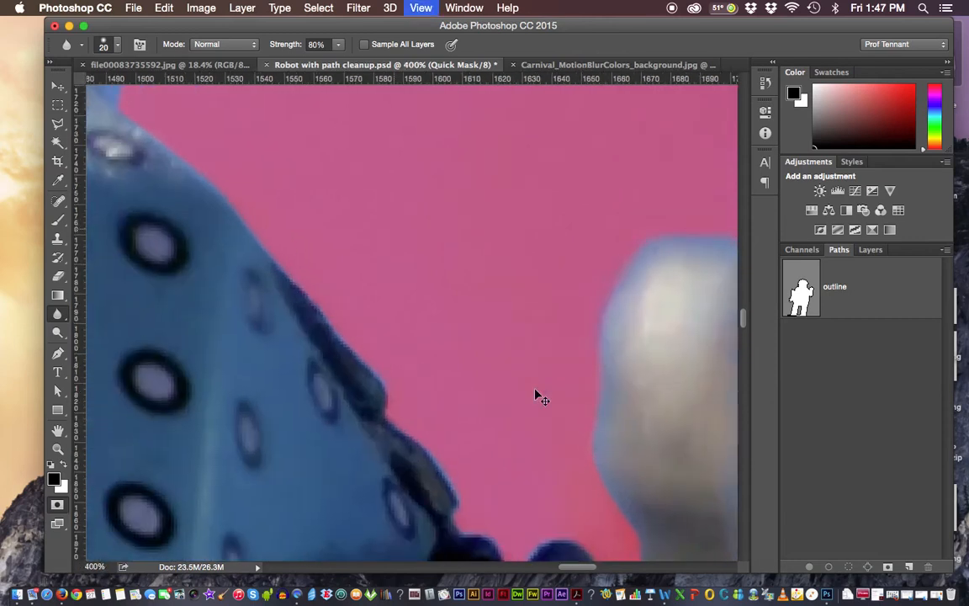
pyautogui.moveTo(633, 420)
pyautogui.mouseDown()
pyautogui.moveTo(549, 212)
pyautogui.moveTo(539, 252)
pyautogui.moveTo(593, 349)
pyautogui.moveTo(515, 183)
pyautogui.moveTo(533, 242)
pyautogui.moveTo(588, 340)
pyautogui.moveTo(596, 410)
pyautogui.moveTo(573, 372)
pyautogui.moveTo(590, 412)
pyautogui.moveTo(570, 338)
pyautogui.moveTo(521, 252)
pyautogui.moveTo(513, 219)
pyautogui.moveTo(535, 162)
pyautogui.moveTo(531, 187)
pyautogui.moveTo(599, 179)
pyautogui.moveTo(608, 421)
pyautogui.mouseUp()
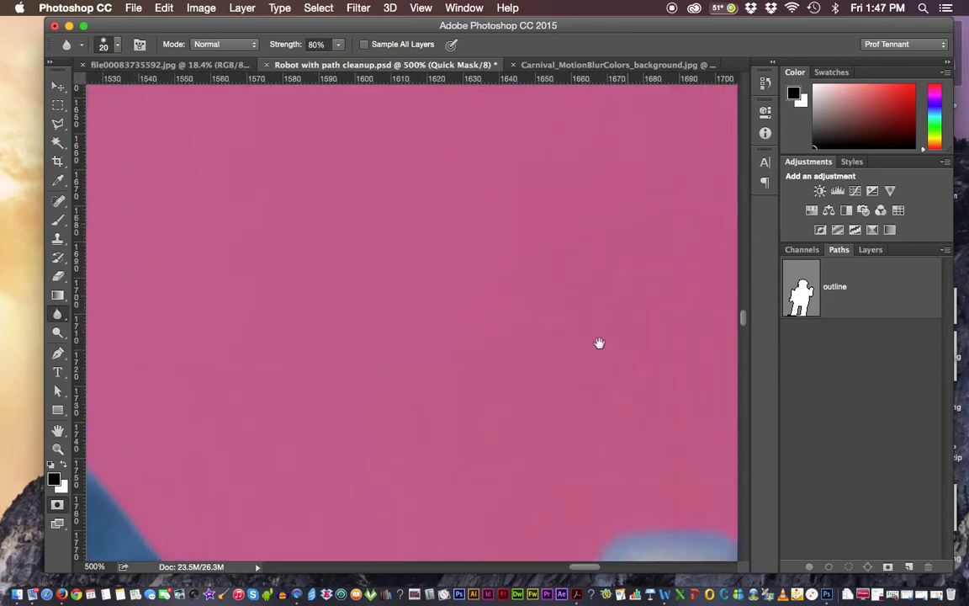
# - Examine the quick mask edge around the raised arm, down the body's side and along the feet, ending with the whole image
pyautogui.scroll(-5, 454, 156)
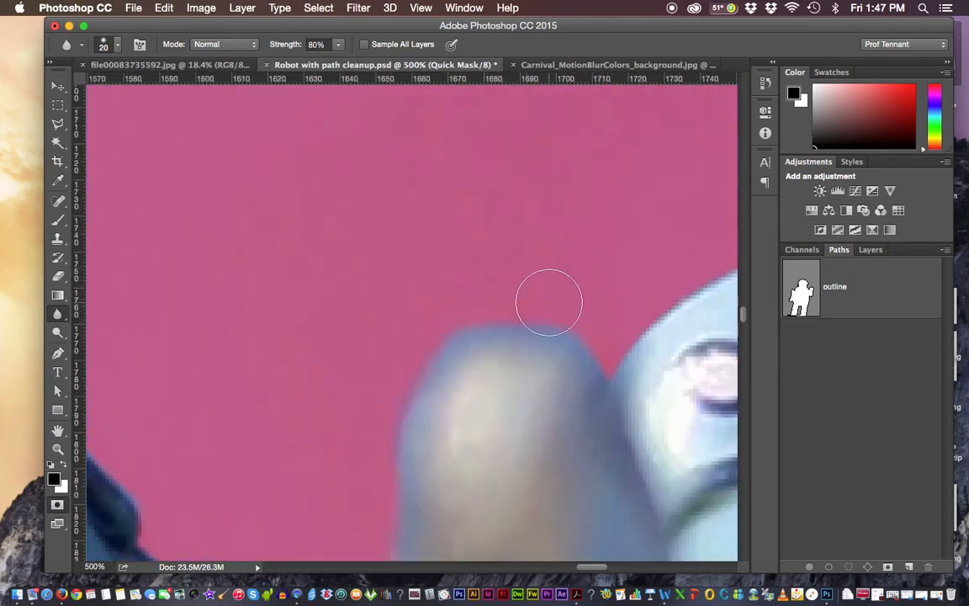
pyautogui.moveTo(626, 372); pyautogui.dragTo(466, 418)
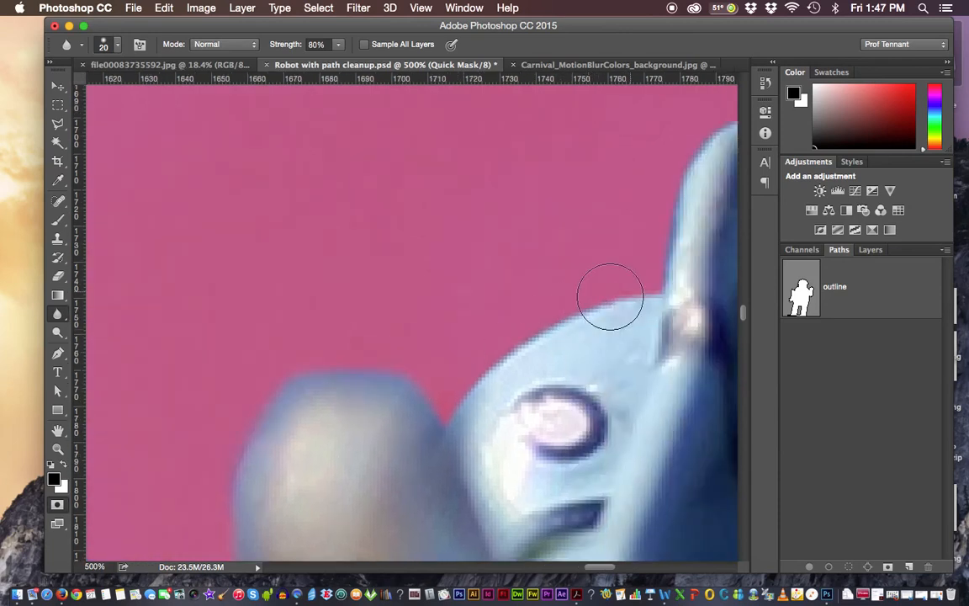
pyautogui.moveTo(617, 303); pyautogui.dragTo(334, 267)
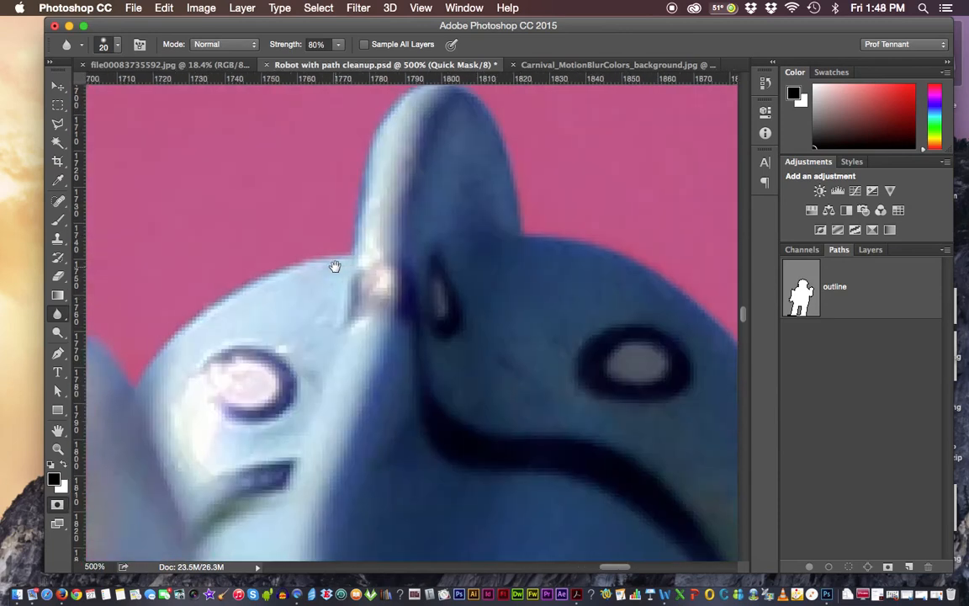
pyautogui.press('super+minus')
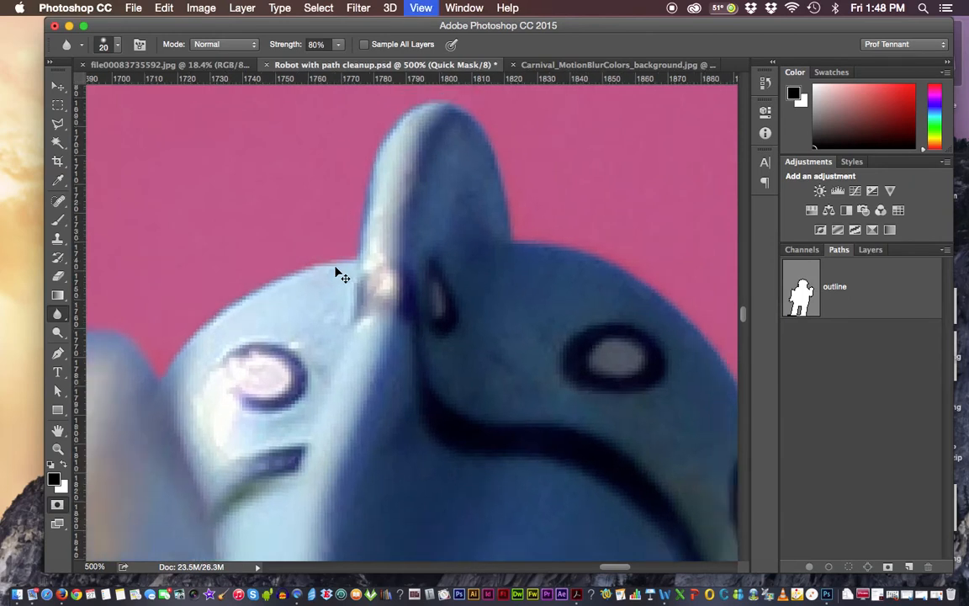
pyautogui.press('super+minus')
pyautogui.press('super+minus')
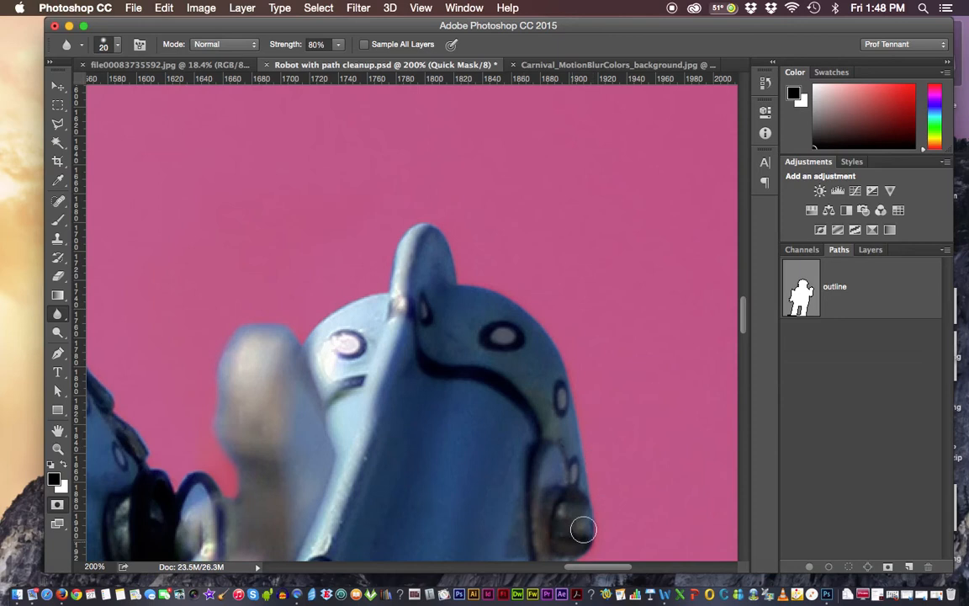
pyautogui.scroll(-10, 580, 253)
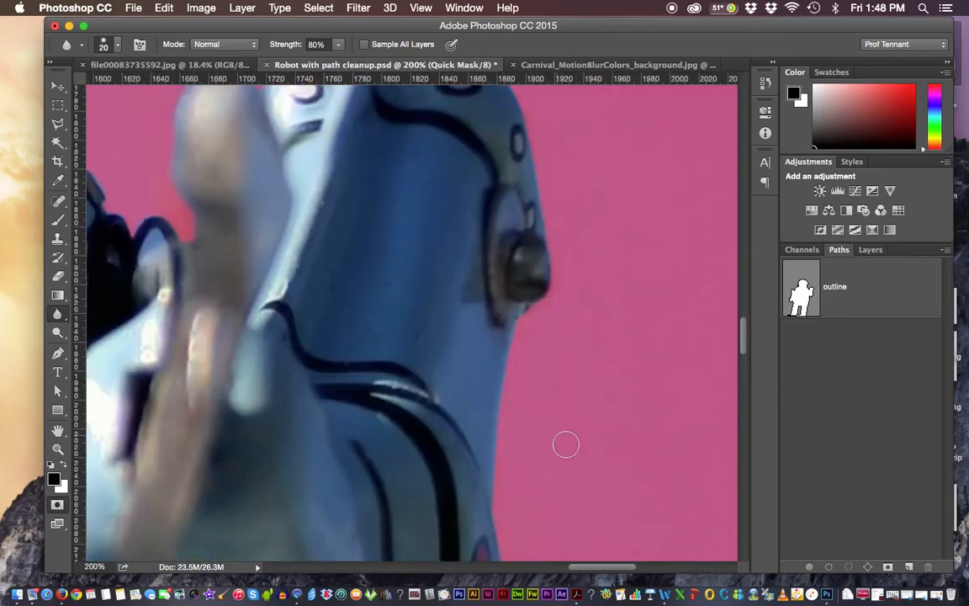
pyautogui.scroll(-10, 556, 331)
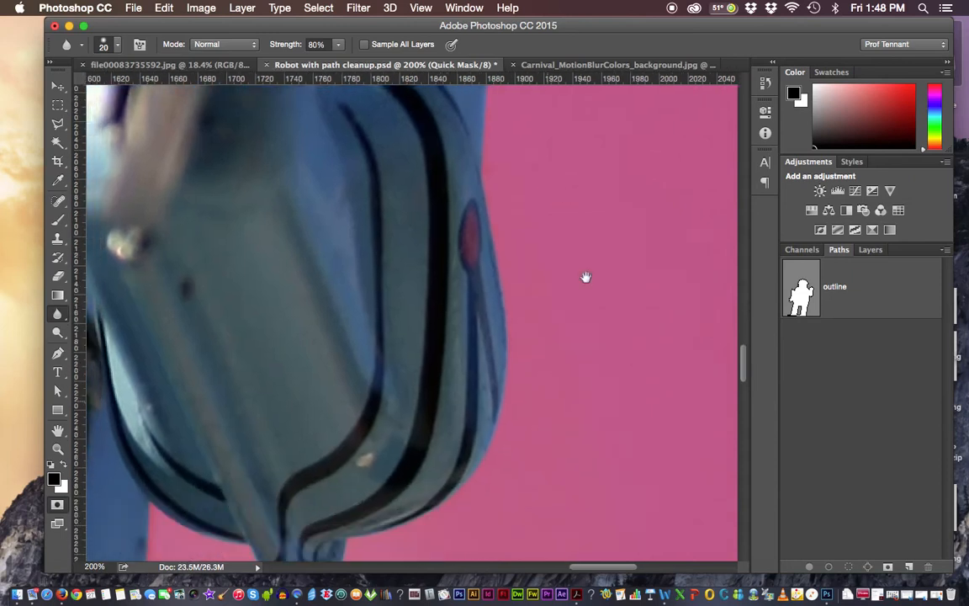
pyautogui.scroll(1, 585, 253)
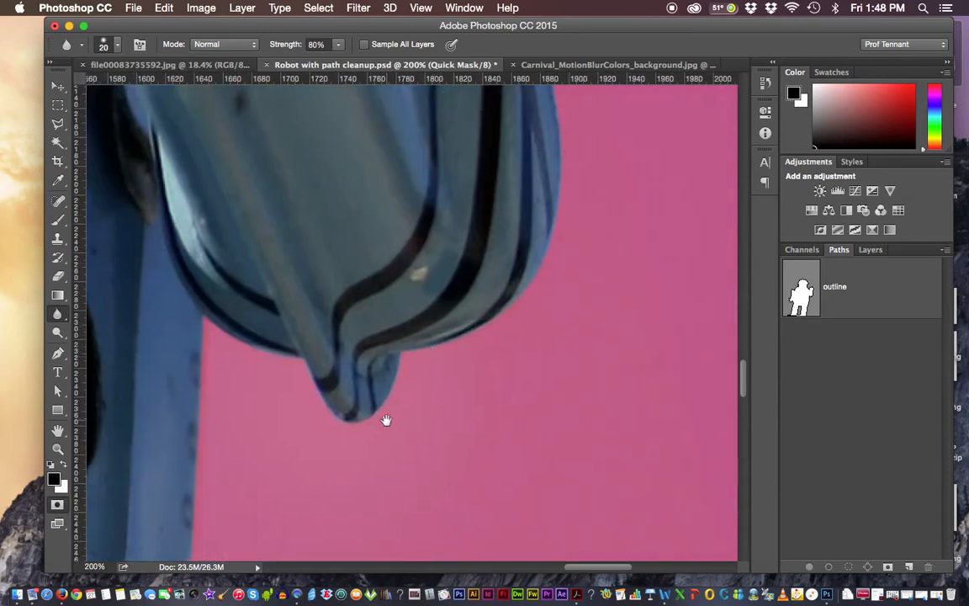
pyautogui.hscroll(-5, 476, 412)
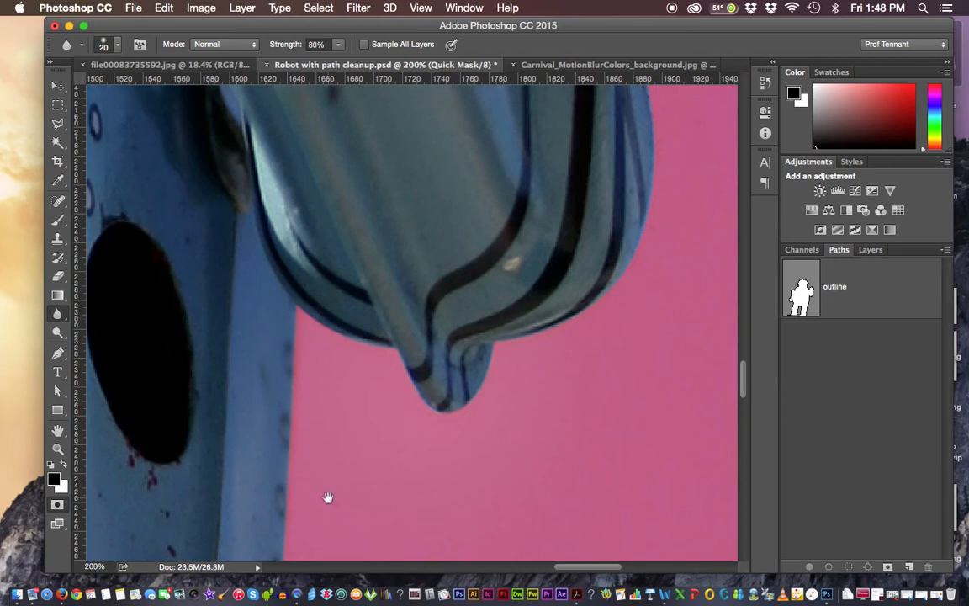
pyautogui.scroll(-5, 357, 276)
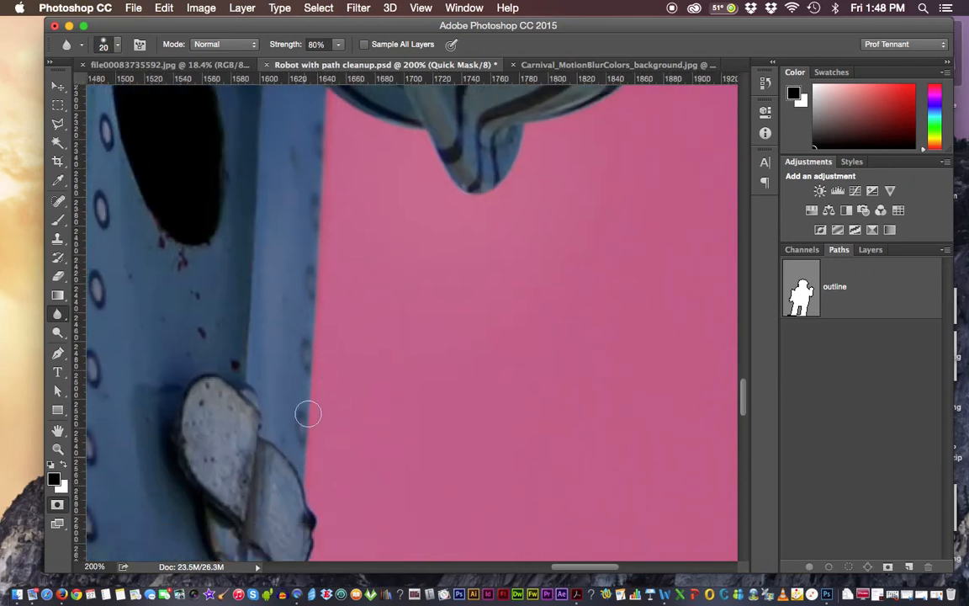
pyautogui.moveTo(441, 420); pyautogui.dragTo(475, 166)
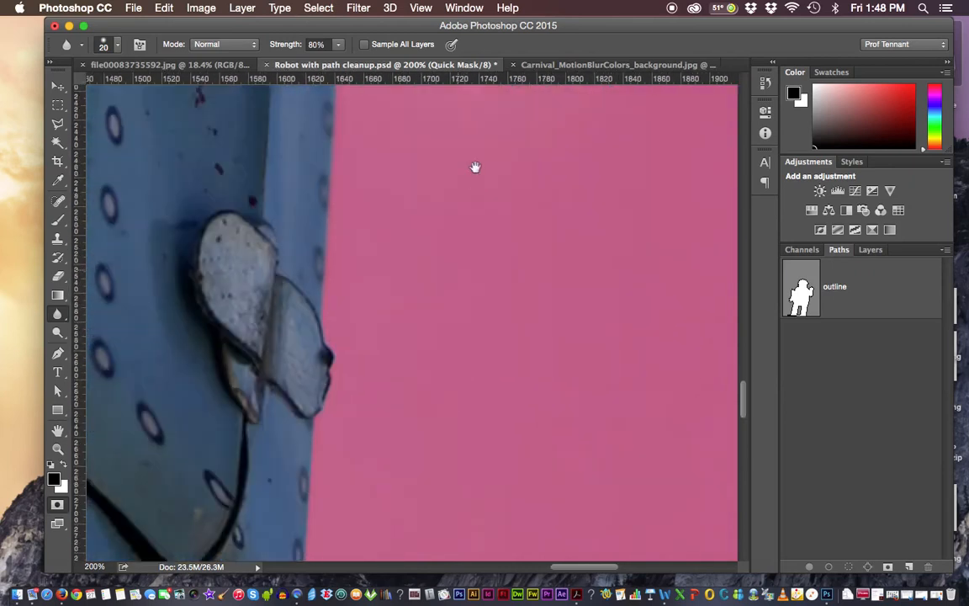
pyautogui.scroll(-3, 395, 472)
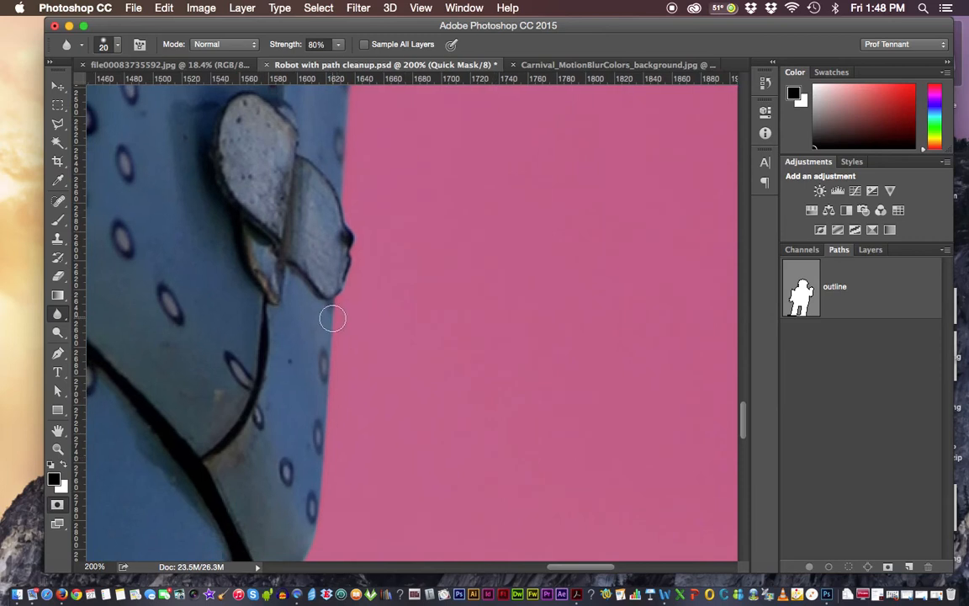
pyautogui.moveTo(419, 510); pyautogui.dragTo(500, 147)
pyautogui.moveTo(353, 526); pyautogui.dragTo(444, 143)
pyautogui.moveTo(295, 477); pyautogui.dragTo(385, 208)
pyautogui.scroll(5, 504, 391)
pyautogui.hscroll(-10, 504, 392)
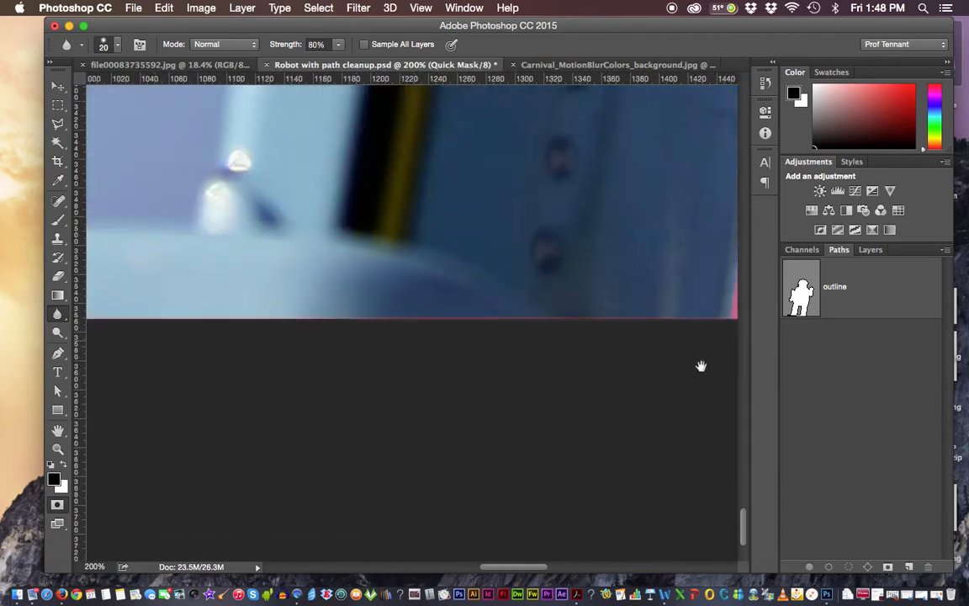
pyautogui.moveTo(149, 207); pyautogui.dragTo(468, 286)
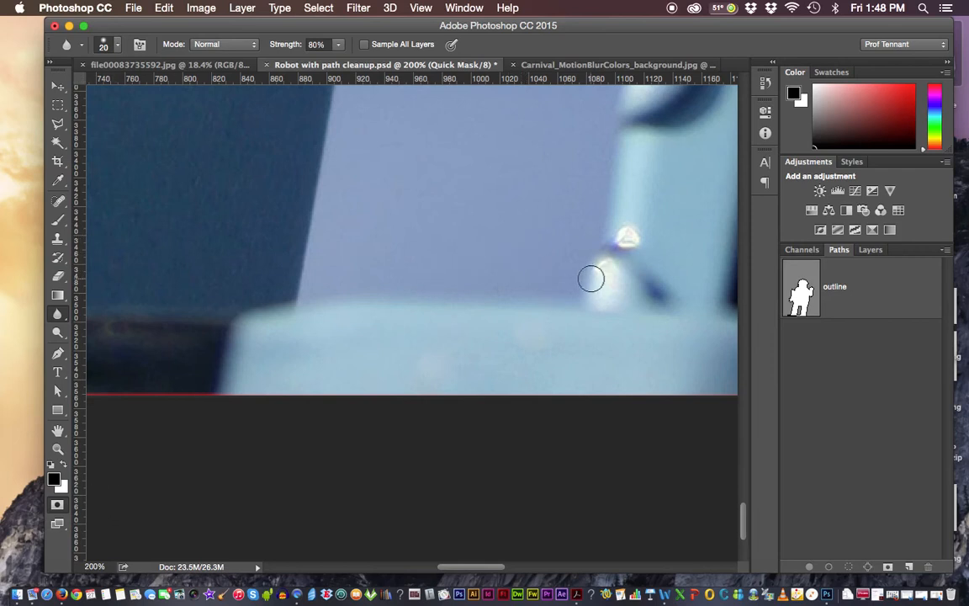
pyautogui.press('super+0')
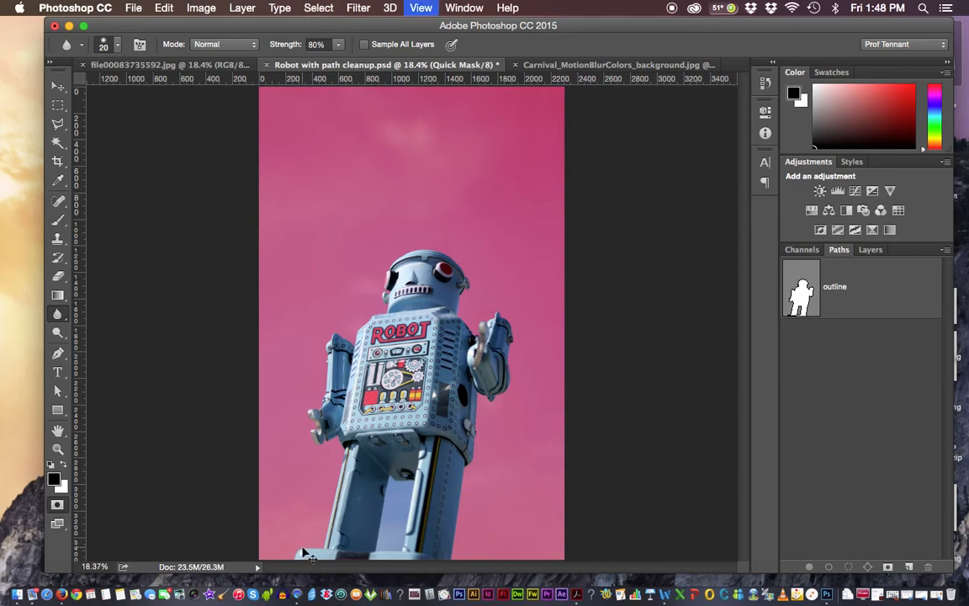
# - Examine the quick mask edge from the foot up the outer leg, around the lowered claw and along the arm to the neck bolt
pyautogui.press('super+equal')
pyautogui.press('super+equal')
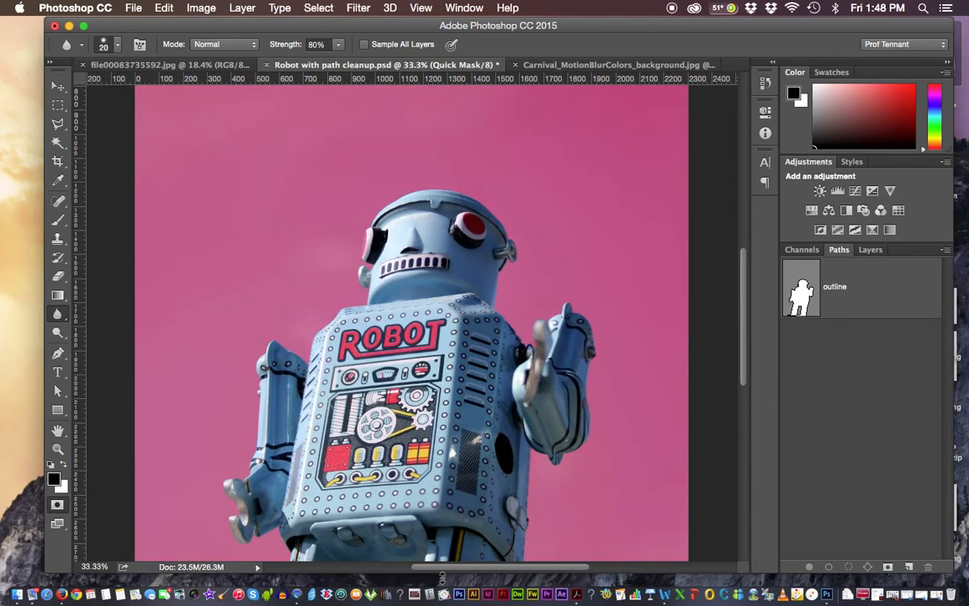
pyautogui.moveTo(458, 517); pyautogui.dragTo(578, 240)
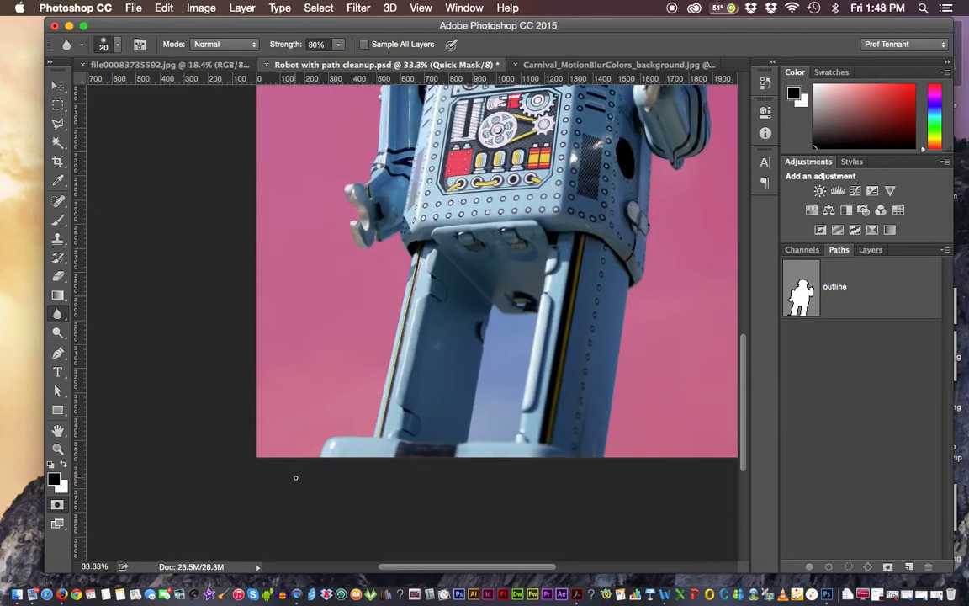
pyautogui.press('super+equal')
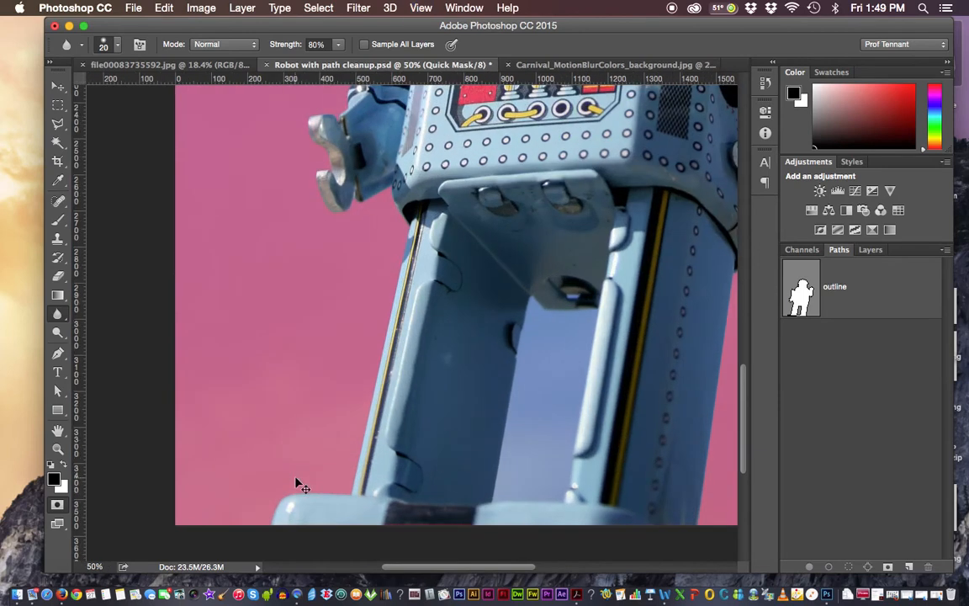
pyautogui.press('super+equal')
pyautogui.moveTo(303, 498); pyautogui.dragTo(454, 380)
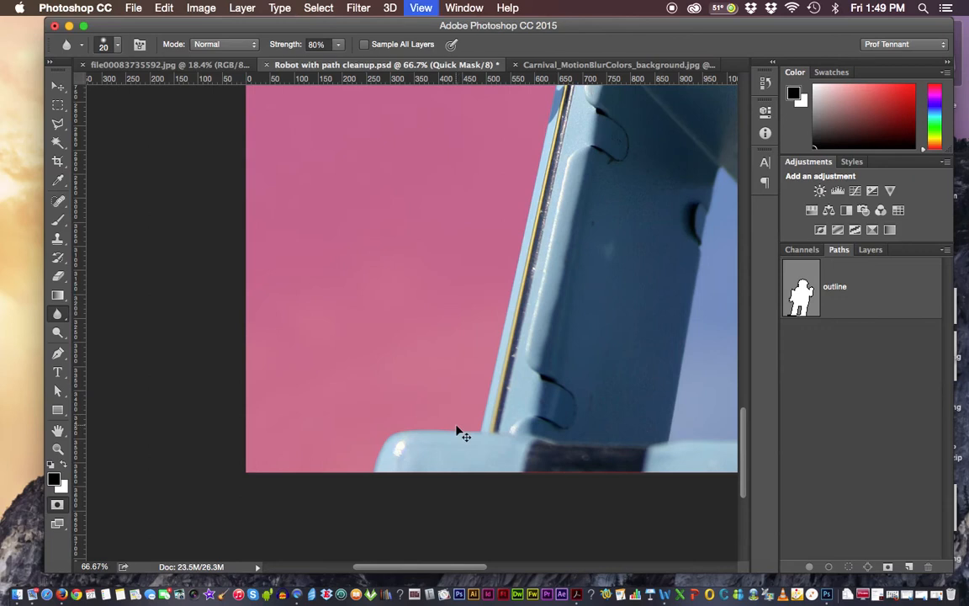
pyautogui.press('super+equal')
pyautogui.moveTo(482, 457); pyautogui.dragTo(487, 391)
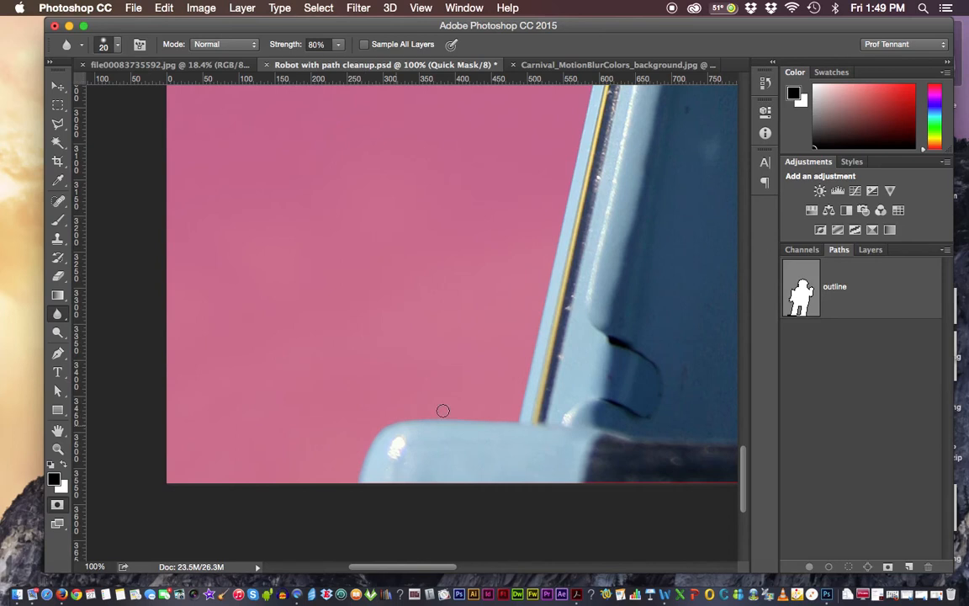
pyautogui.moveTo(579, 199); pyautogui.dragTo(484, 385)
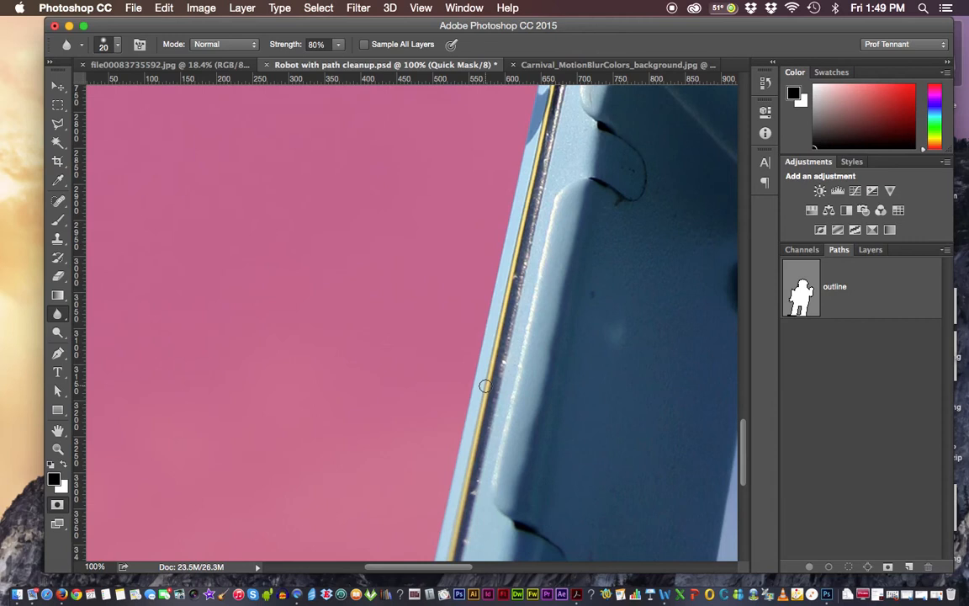
pyautogui.moveTo(510, 176); pyautogui.dragTo(490, 404)
pyautogui.moveTo(441, 207); pyautogui.dragTo(447, 287)
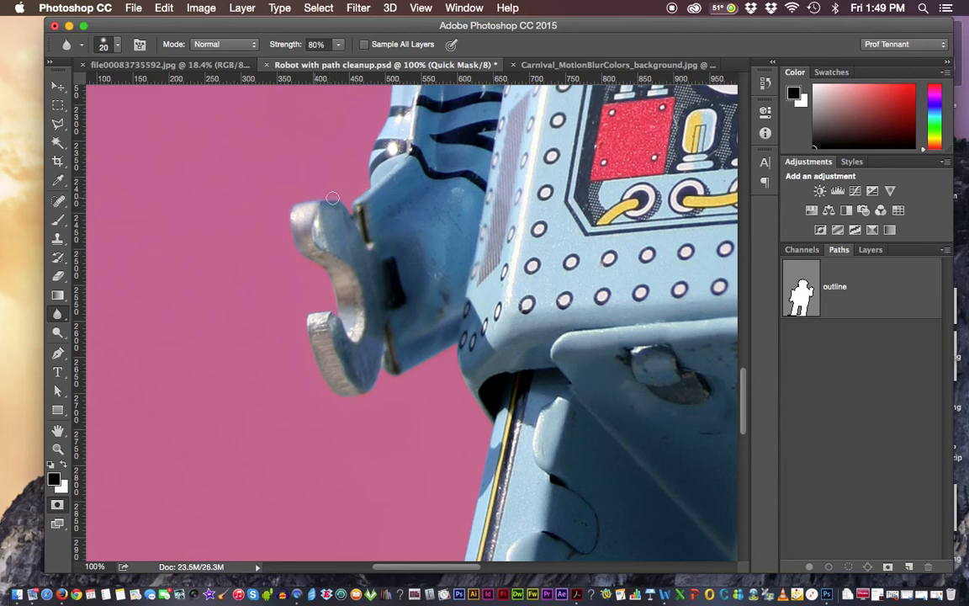
pyautogui.moveTo(438, 173); pyautogui.dragTo(442, 346)
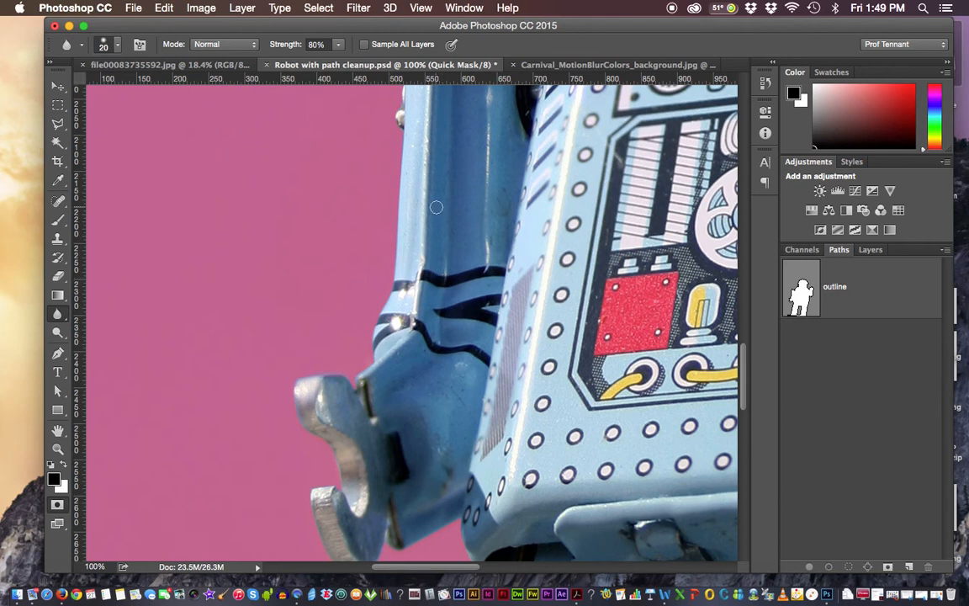
pyautogui.scroll(5, 435, 207)
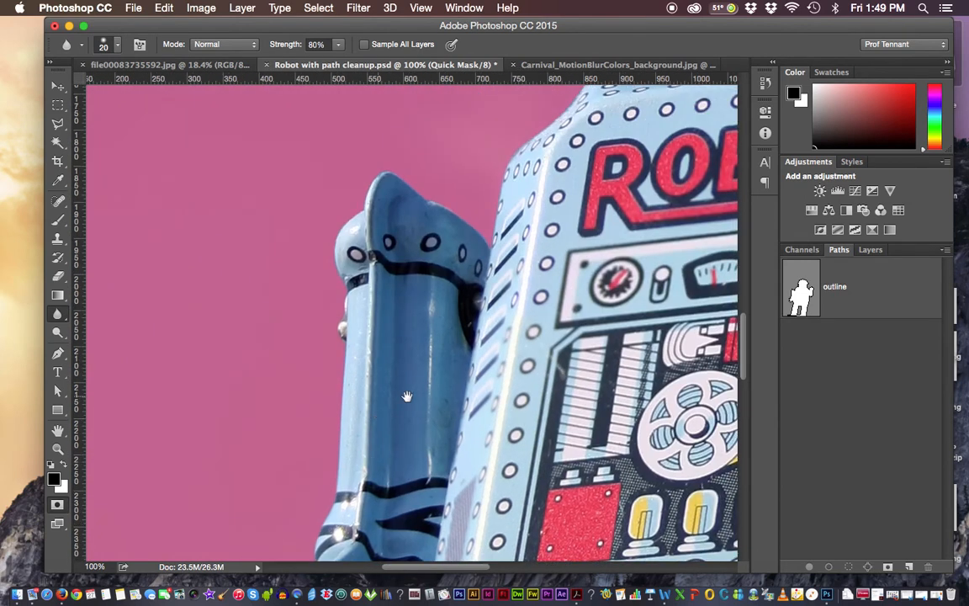
pyautogui.moveTo(553, 221); pyautogui.dragTo(419, 404)
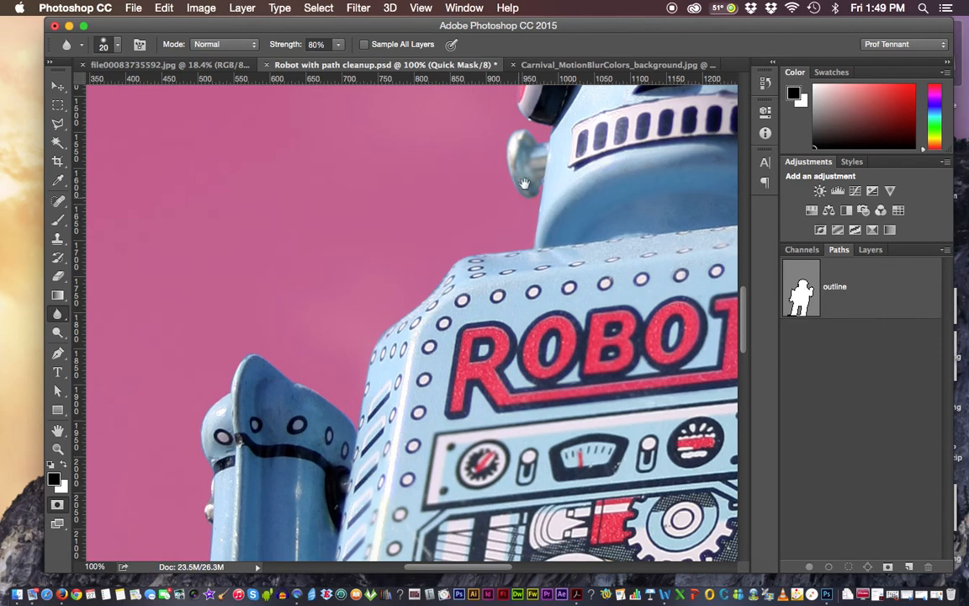
pyautogui.moveTo(522, 180); pyautogui.dragTo(454, 249)
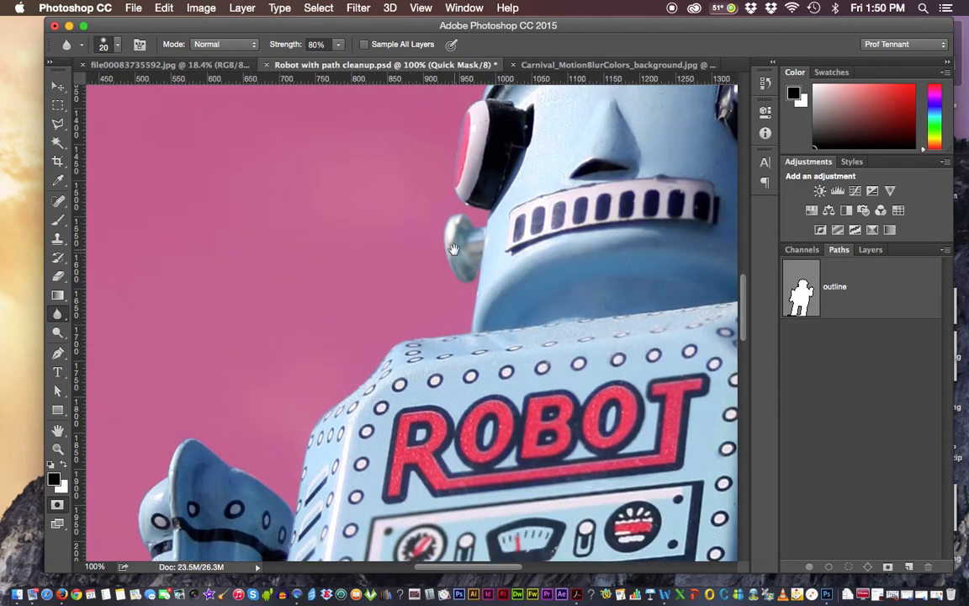
# - Blur the quick mask edge around the bolt beside the robot's mouth and along the outer rim of the protruding eye
pyautogui.scroll(6, 454, 251)
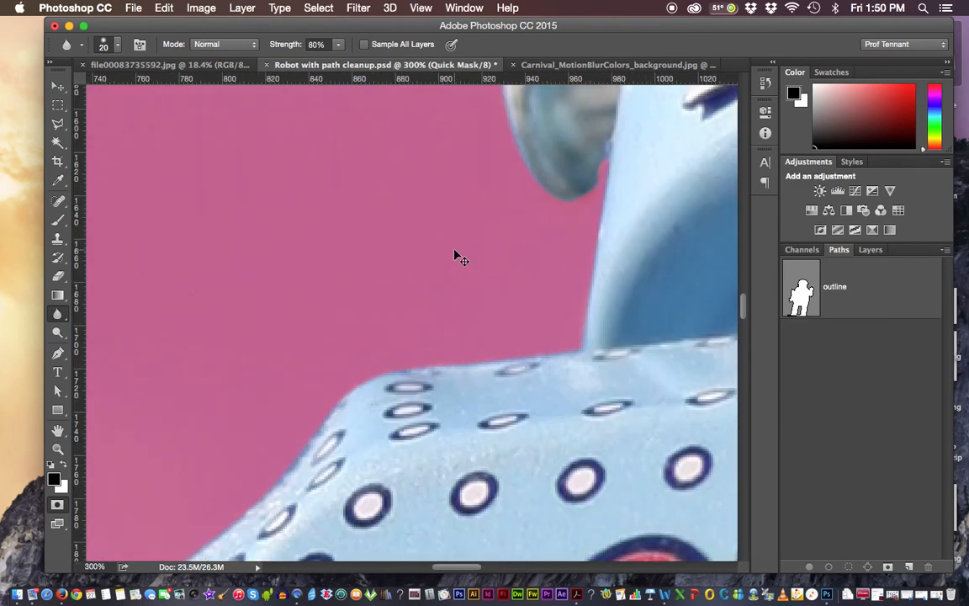
pyautogui.moveTo(557, 214); pyautogui.dragTo(504, 400)
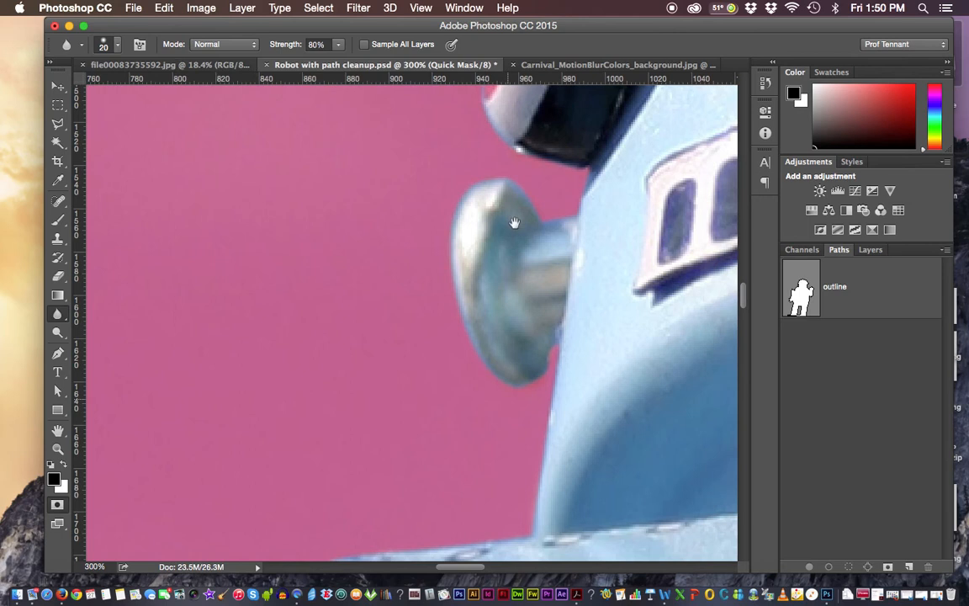
pyautogui.moveTo(527, 202)
pyautogui.mouseDown()
pyautogui.moveTo(461, 196)
pyautogui.moveTo(452, 255)
pyautogui.moveTo(456, 218)
pyautogui.moveTo(460, 315)
pyautogui.moveTo(488, 378)
pyautogui.moveTo(503, 385)
pyautogui.moveTo(547, 364)
pyautogui.moveTo(541, 351)
pyautogui.moveTo(527, 371)
pyautogui.moveTo(542, 328)
pyautogui.moveTo(524, 358)
pyautogui.moveTo(533, 382)
pyautogui.moveTo(509, 523)
pyautogui.moveTo(554, 206)
pyautogui.moveTo(568, 179)
pyautogui.moveTo(509, 509)
pyautogui.moveTo(487, 359)
pyautogui.mouseUp()
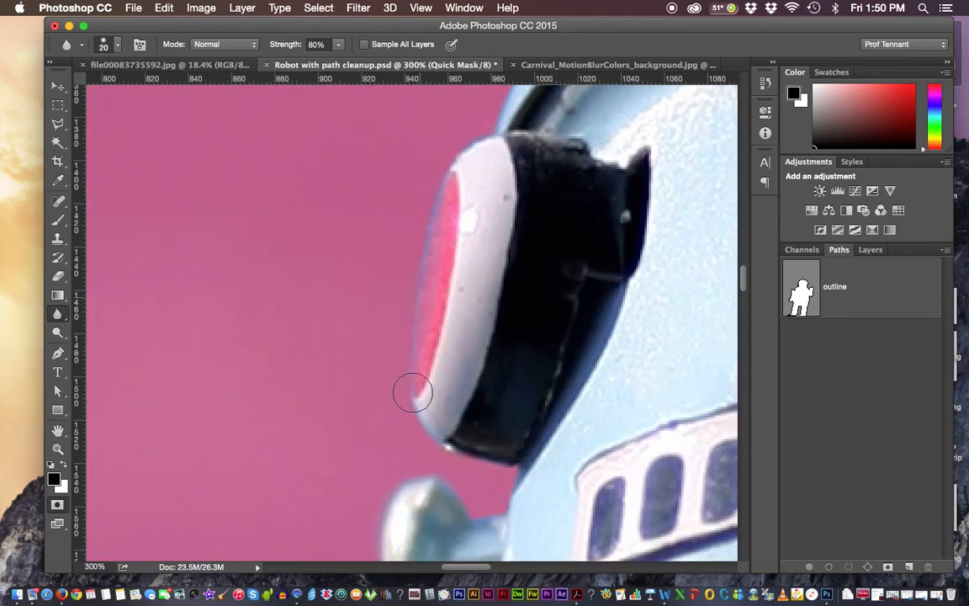
pyautogui.moveTo(435, 173); pyautogui.dragTo(462, 189)
# - Check the mask around the head and whole robot, preview it as a selection, and return to Quick Mask mode
pyautogui.press('super+minus')
pyautogui.press('super+minus')
pyautogui.press('super+minus')
pyautogui.press('super+minus')
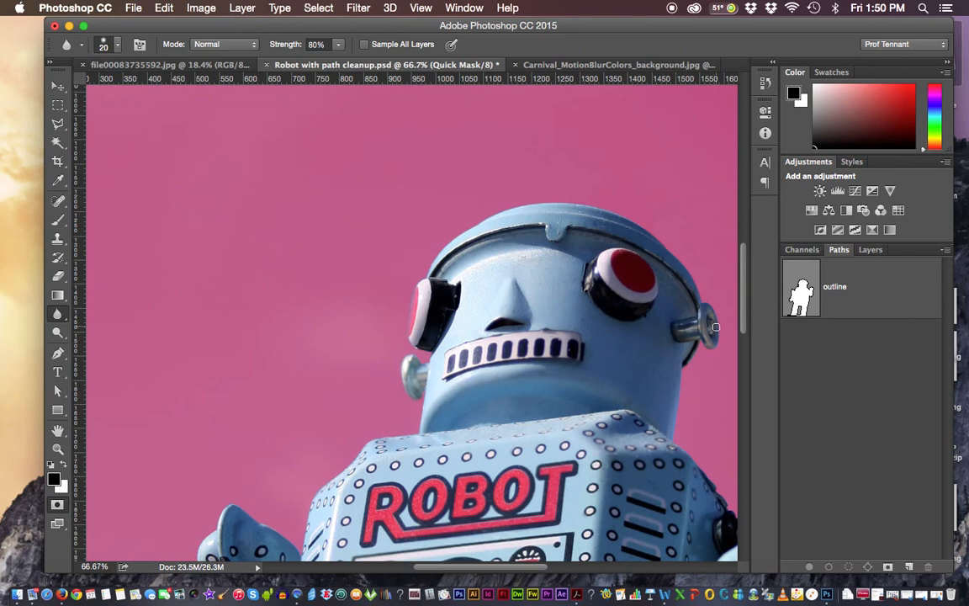
pyautogui.moveTo(710, 423); pyautogui.dragTo(575, 344)
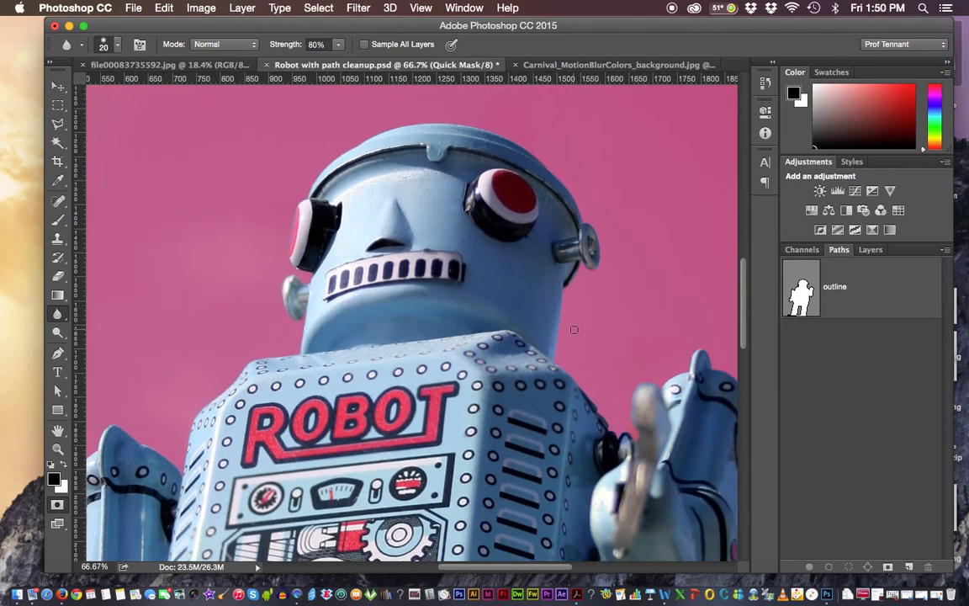
pyautogui.press('super+0')
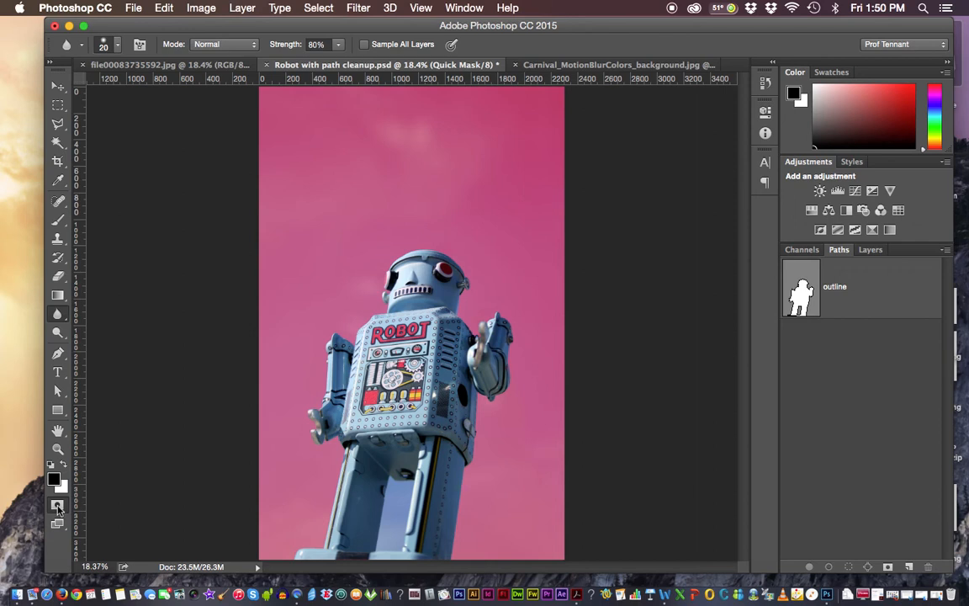
pyautogui.click(57, 507)
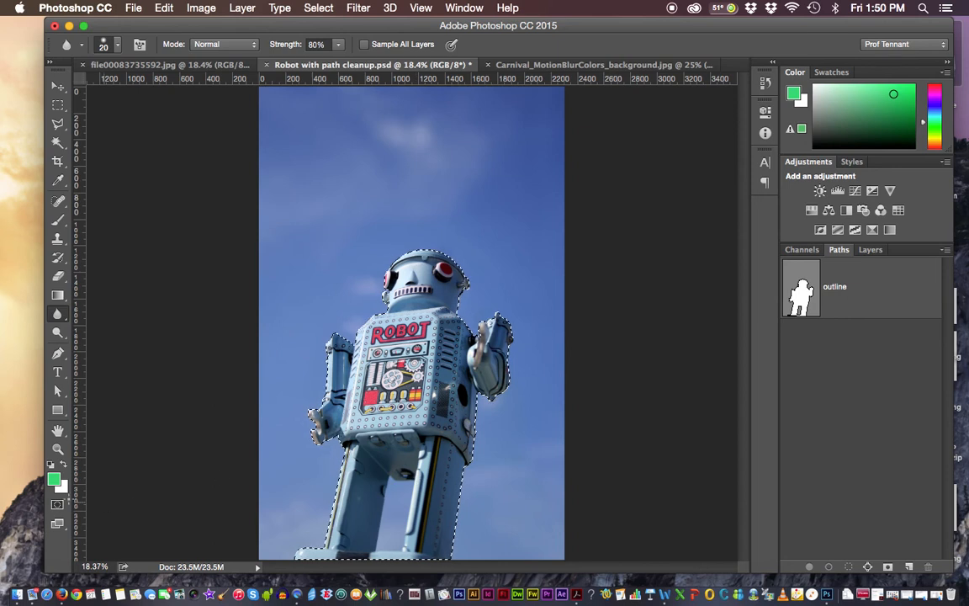
pyautogui.click(57, 506)
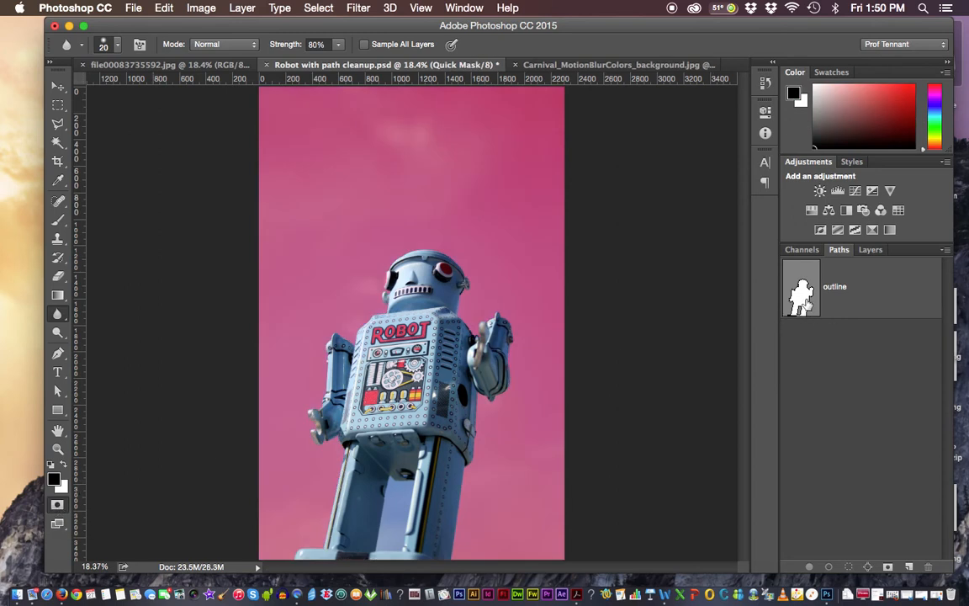
# - Select the outline path's subpath between the legs and make it a new anti-aliased selection with a 0.5-pixel feather
pyautogui.click(57, 390)
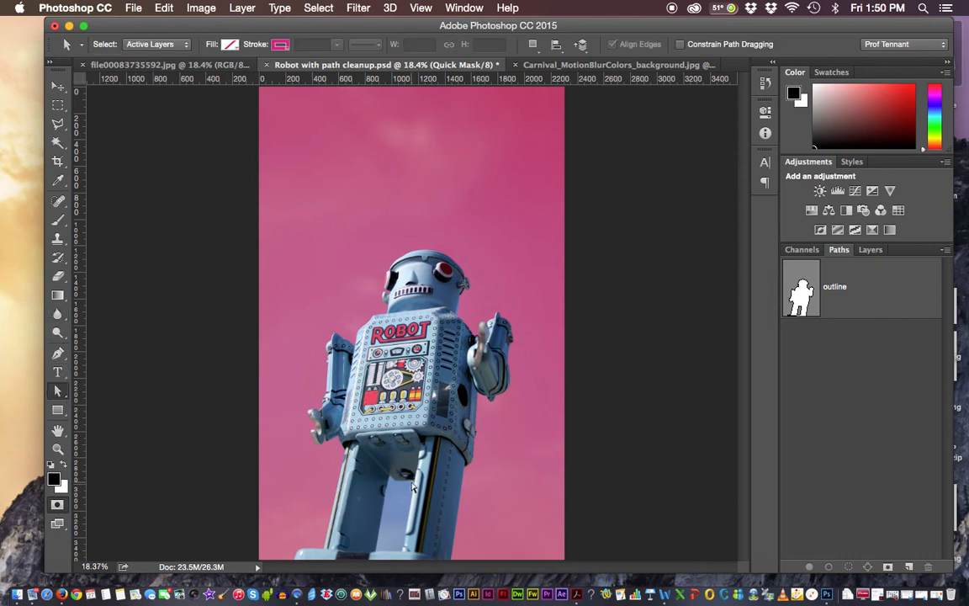
pyautogui.click(835, 305)
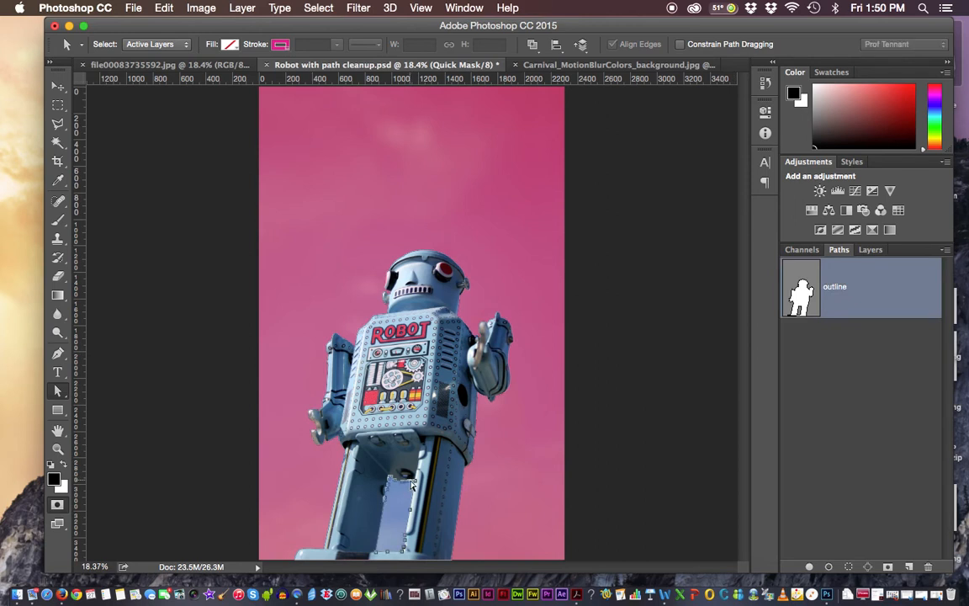
pyautogui.click(401, 465)
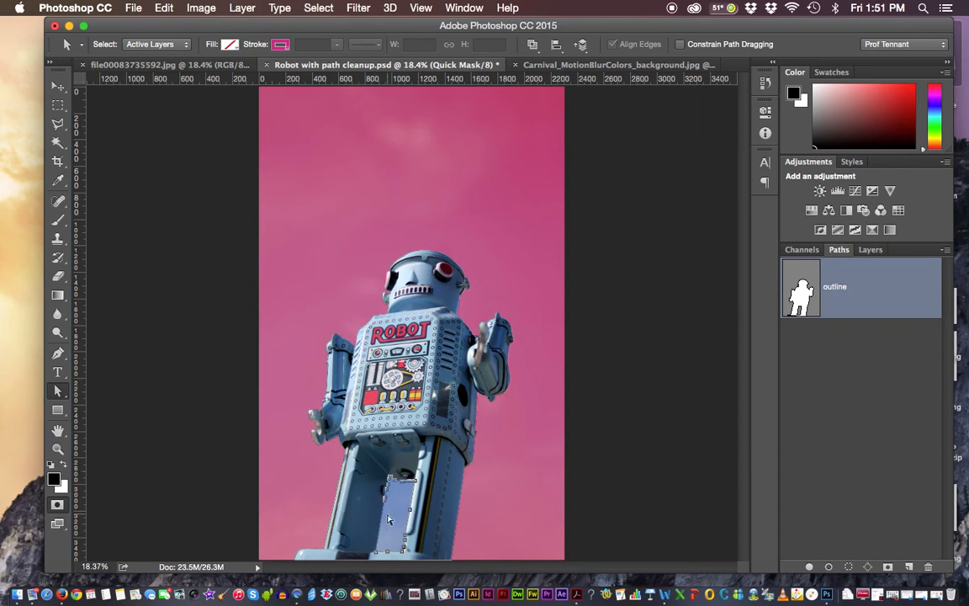
pyautogui.click(947, 250)
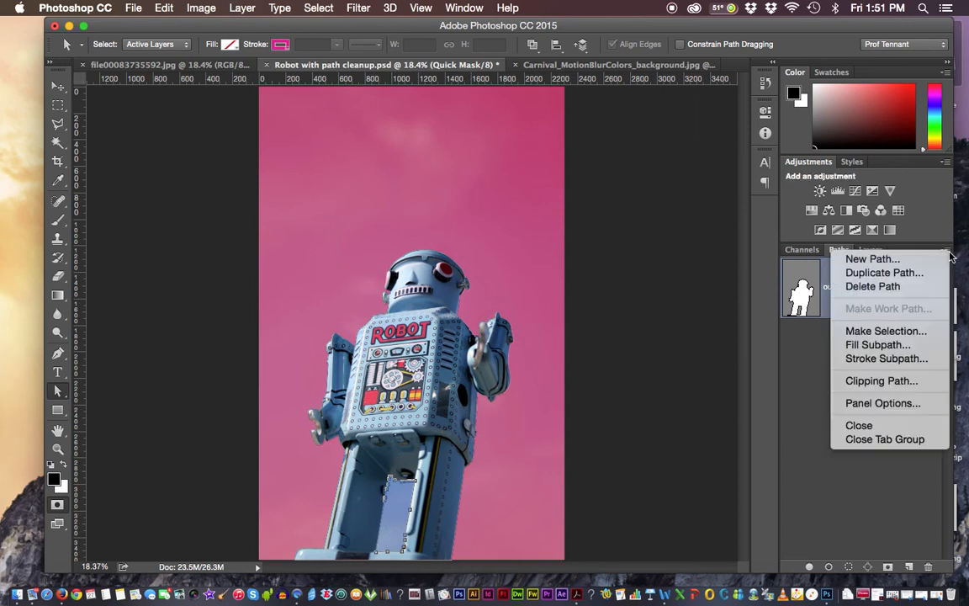
pyautogui.click(904, 335)
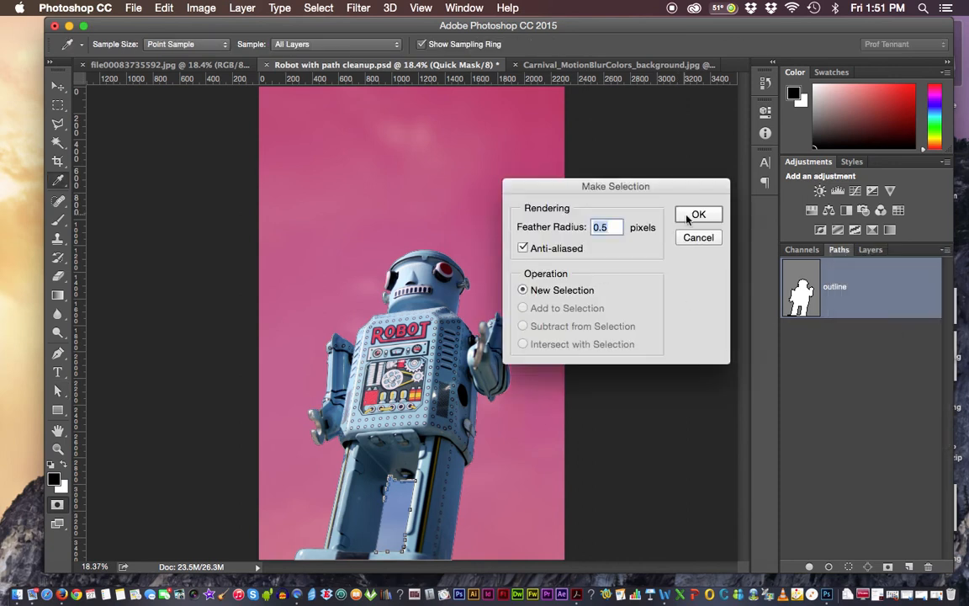
pyautogui.click(624, 199)
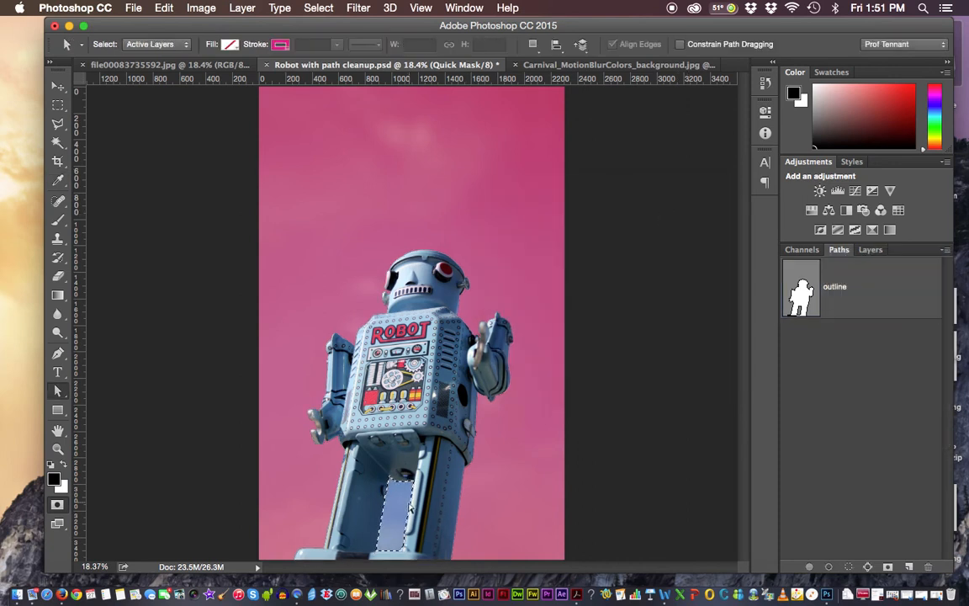
# - Fill the selected gap between the legs with the black foreground color in Normal mode at 100% opacity, and deselect it
pyautogui.click(164, 8)
pyautogui.click(176, 224)
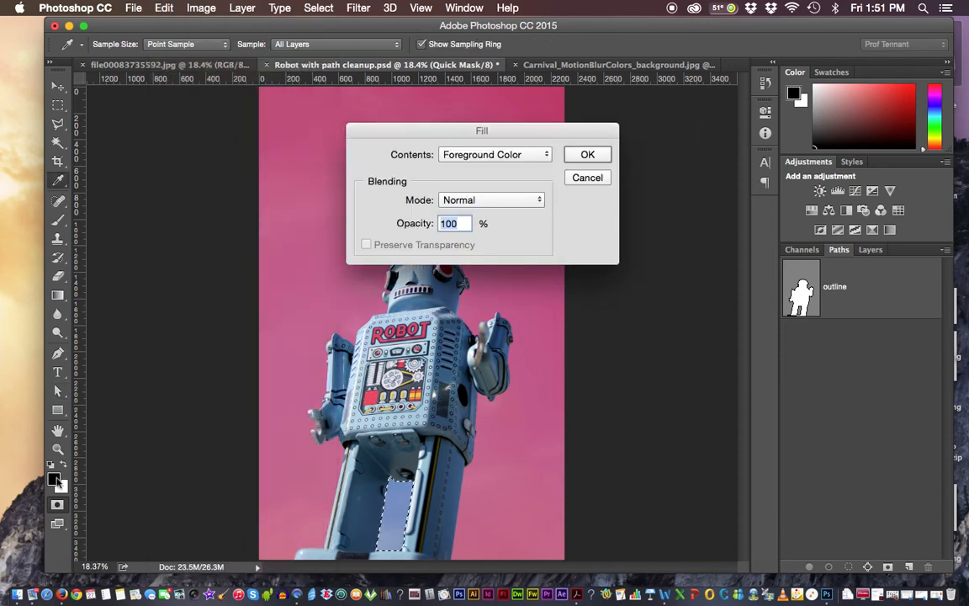
pyautogui.click(602, 156)
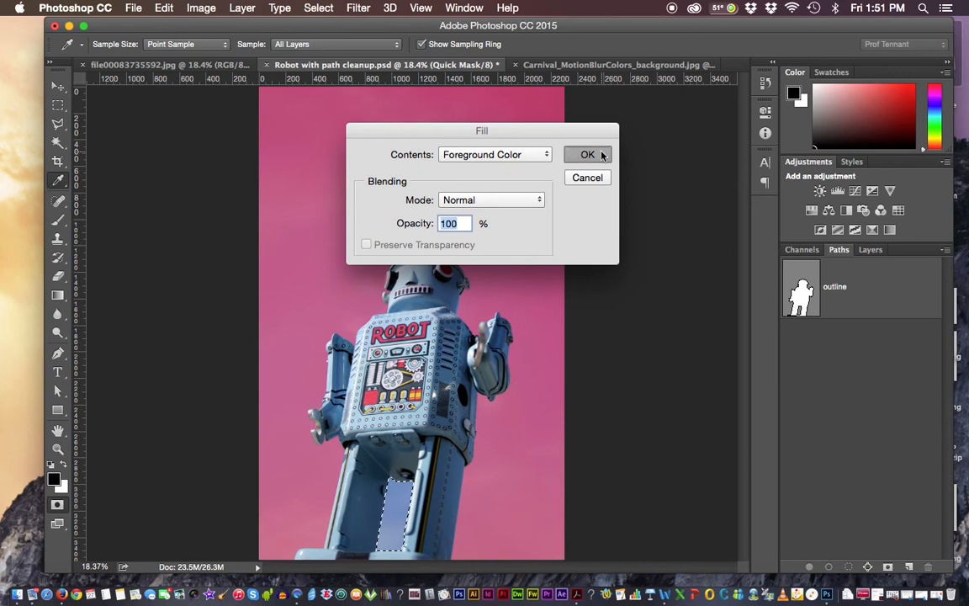
pyautogui.press('a')
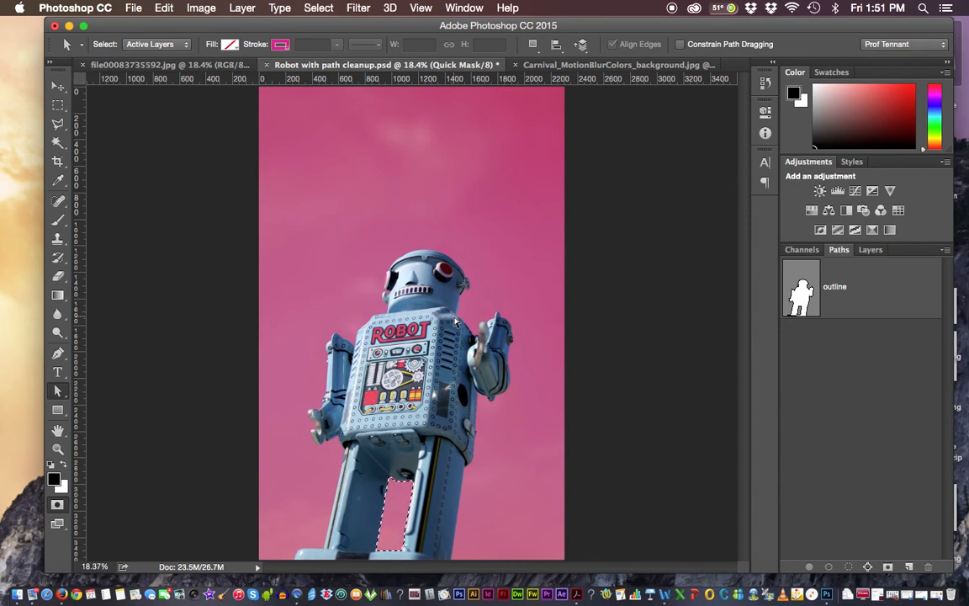
pyautogui.press('super+d')
# - Inspect the mask edge around the gap between the legs and convert the quick mask back into a selection
pyautogui.press('z')
pyautogui.moveTo(376, 540); pyautogui.dragTo(471, 326)
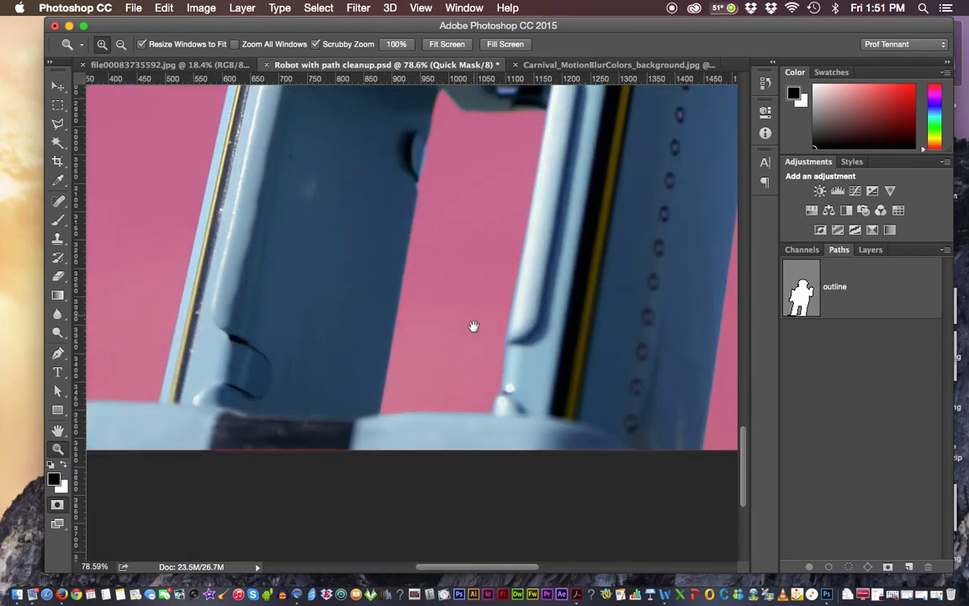
pyautogui.click(57, 313)
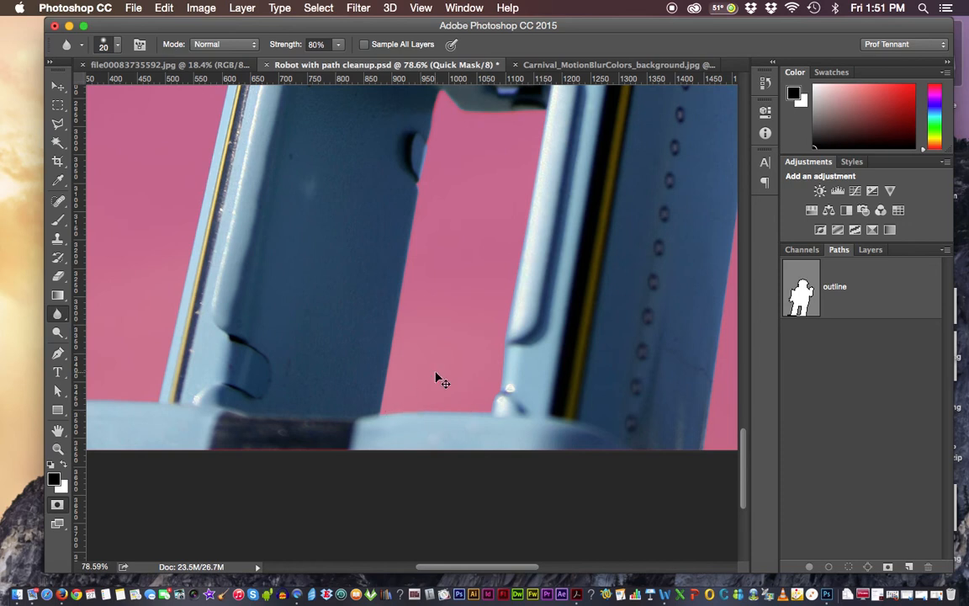
pyautogui.press('super+0')
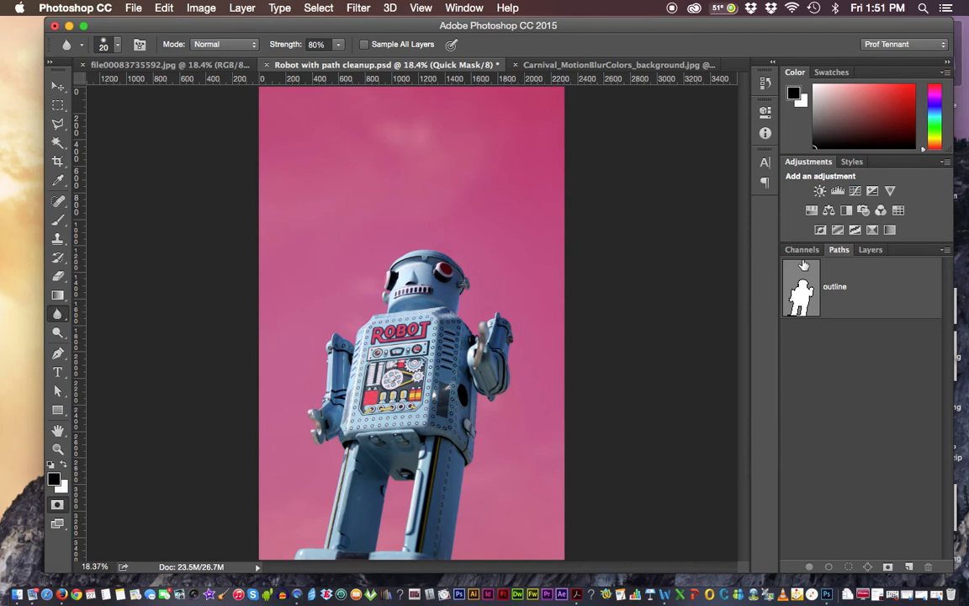
pyautogui.click(57, 506)
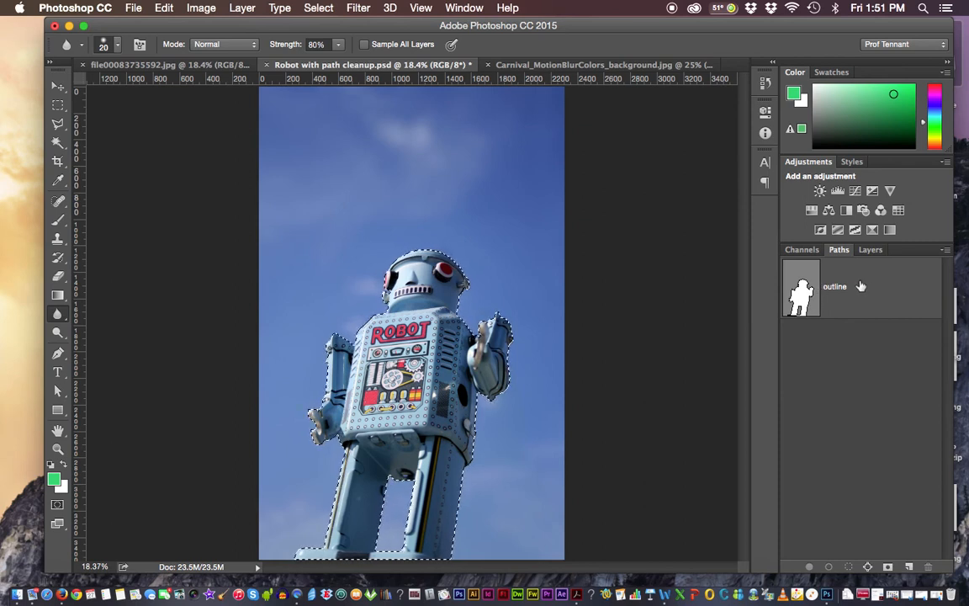
# - Save the robot selection as a new channel named "outline with blur" and deselect it
pyautogui.click(803, 251)
pyautogui.click(839, 249)
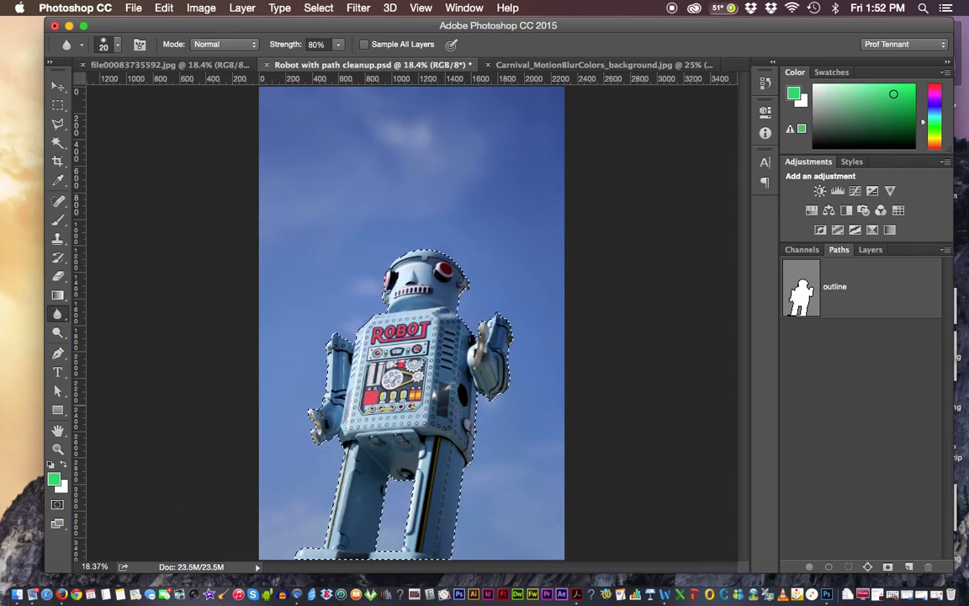
pyautogui.click(323, 10)
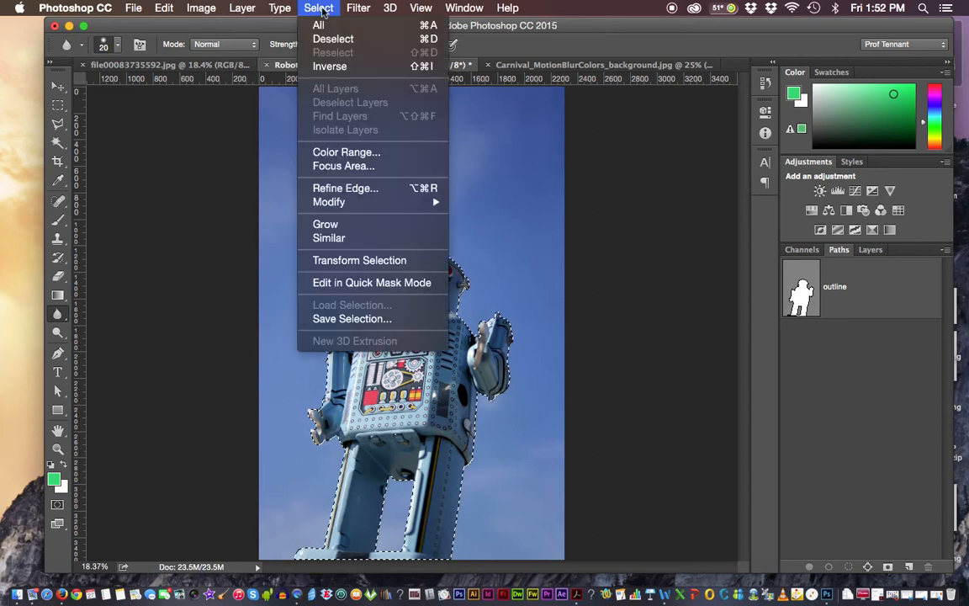
pyautogui.click(322, 324)
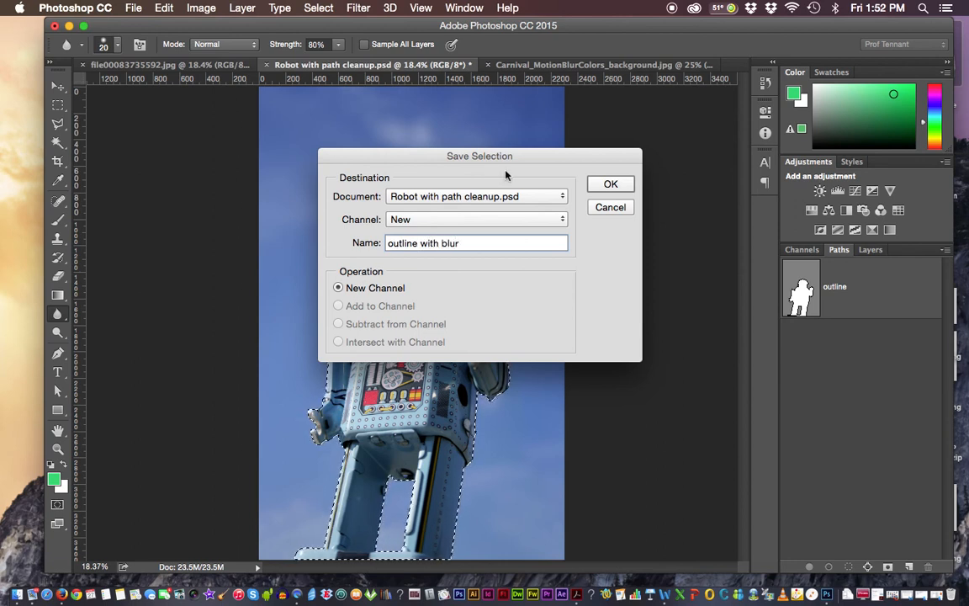
pyautogui.click(612, 185)
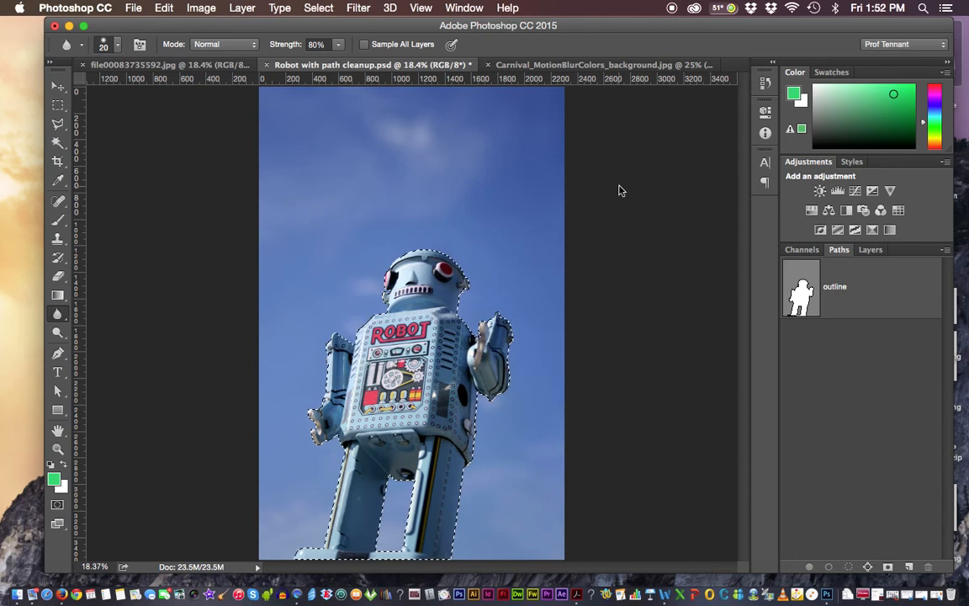
pyautogui.click(802, 251)
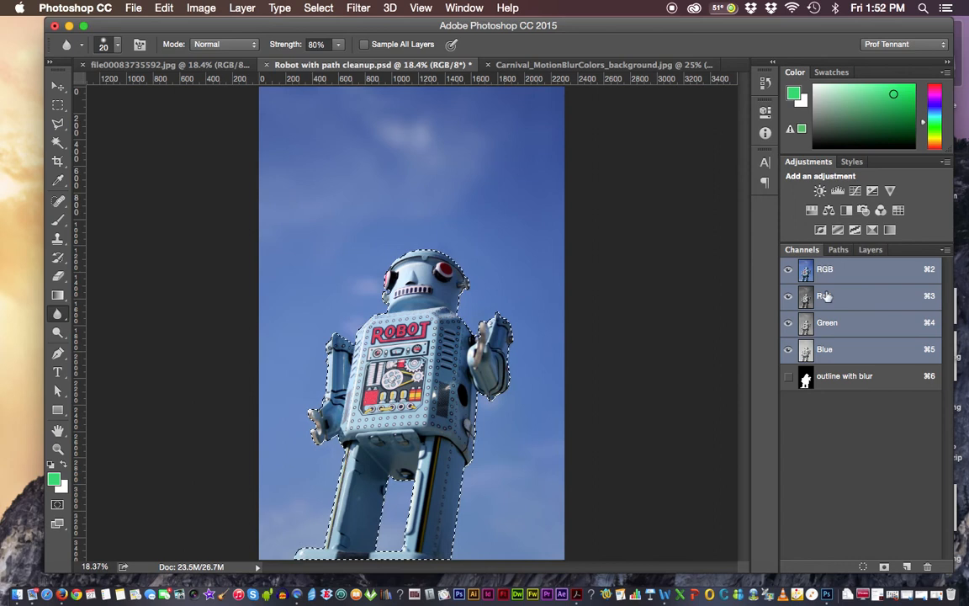
pyautogui.press('super+d')
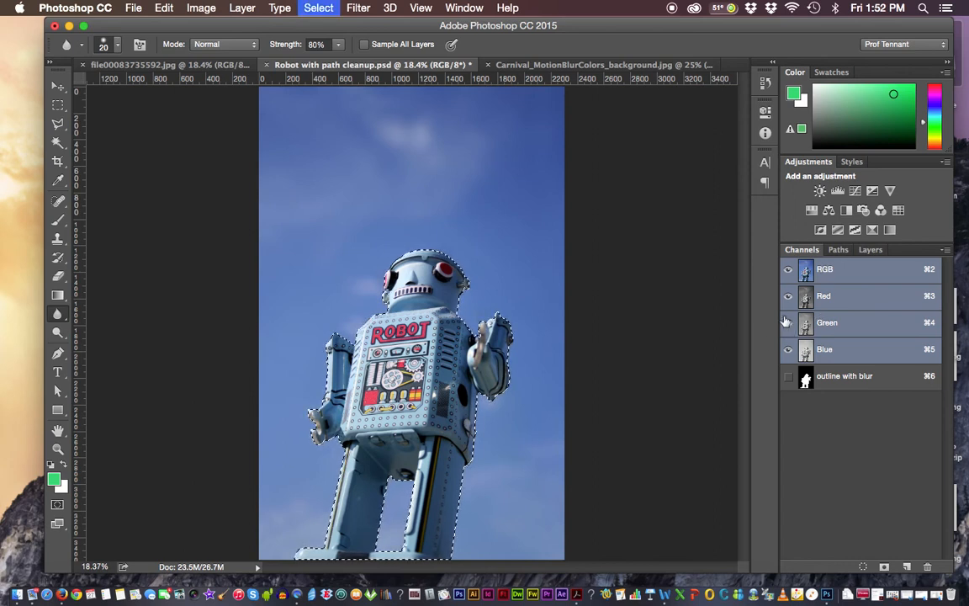
# - Examine the "outline with blur" channel's edge softness around the head and raised hand, and return to the RGB composite
pyautogui.click(846, 380)
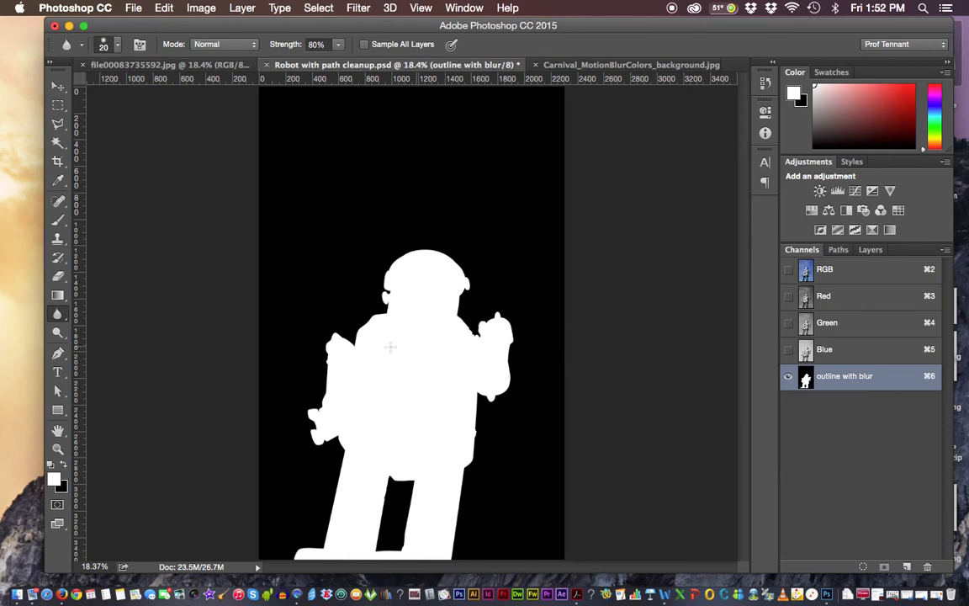
pyautogui.press('super+equal')
pyautogui.press('super+equal')
pyautogui.press('super+equal')
pyautogui.press('super+equal')
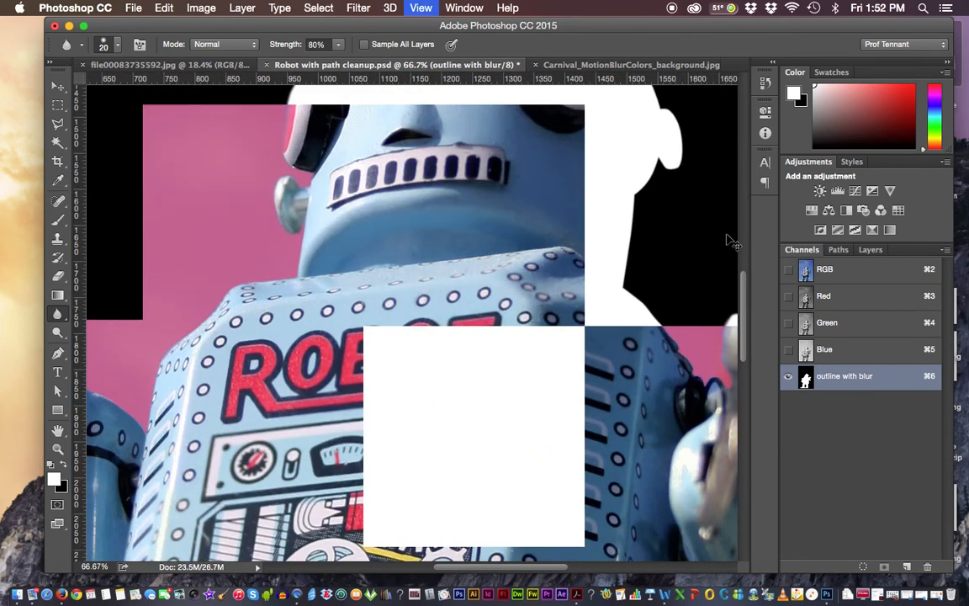
pyautogui.press('super+equal')
pyautogui.moveTo(643, 288); pyautogui.dragTo(398, 318)
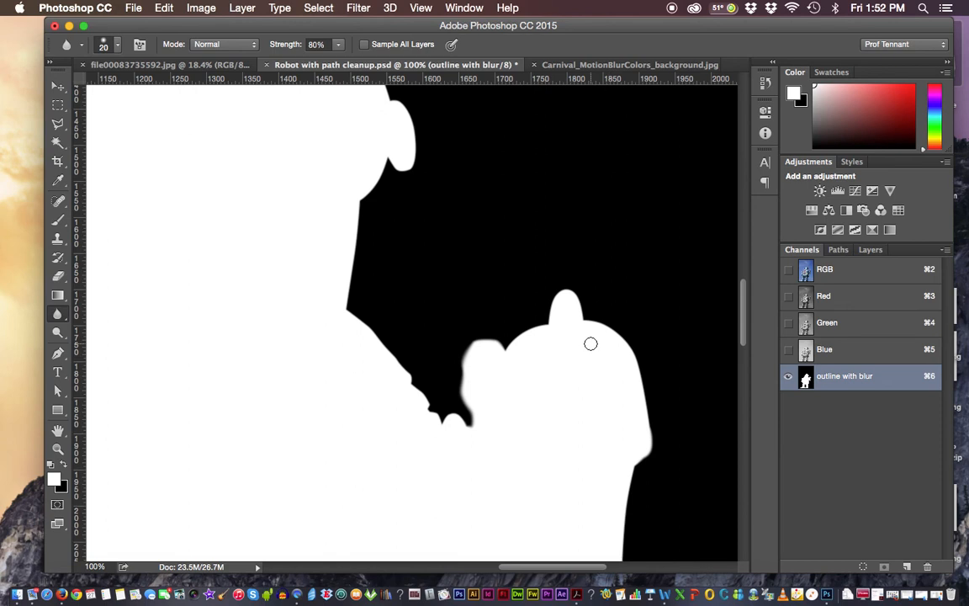
pyautogui.press('super+0')
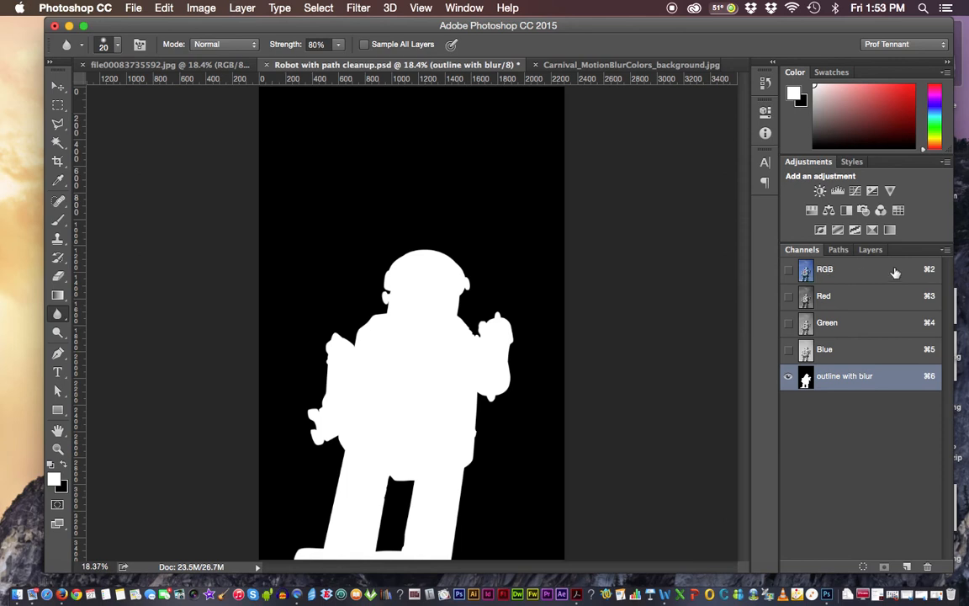
pyautogui.click(874, 272)
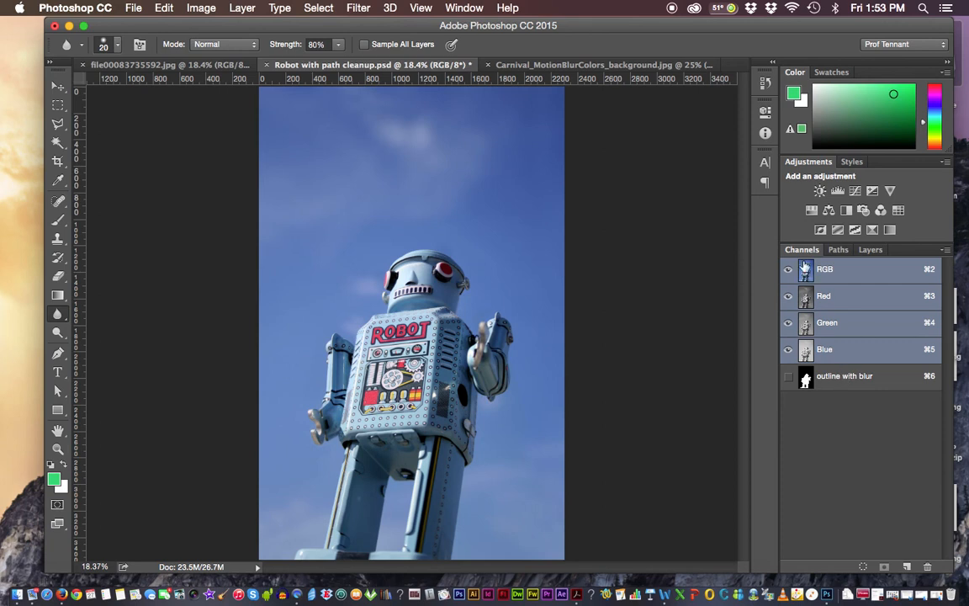
# - Copy the whole selected image in Carnival_MotionBlurColors_background.jpg
pyautogui.click(870, 250)
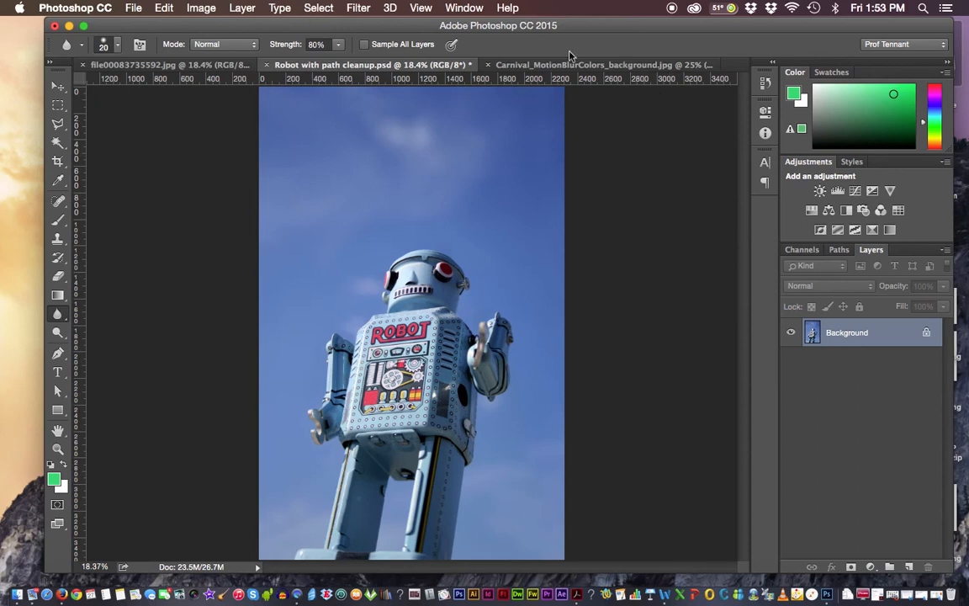
pyautogui.click(539, 66)
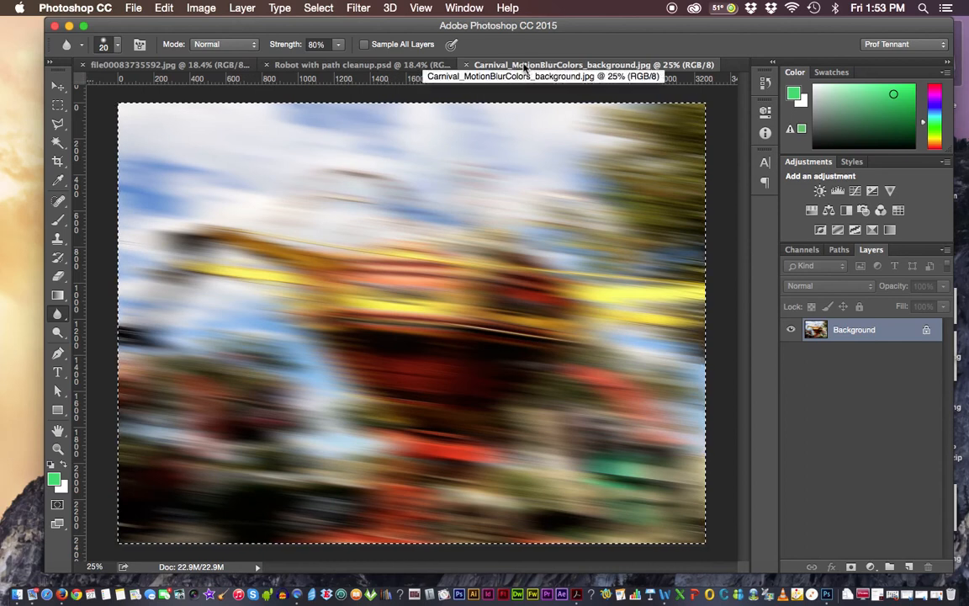
pyautogui.click(320, 8)
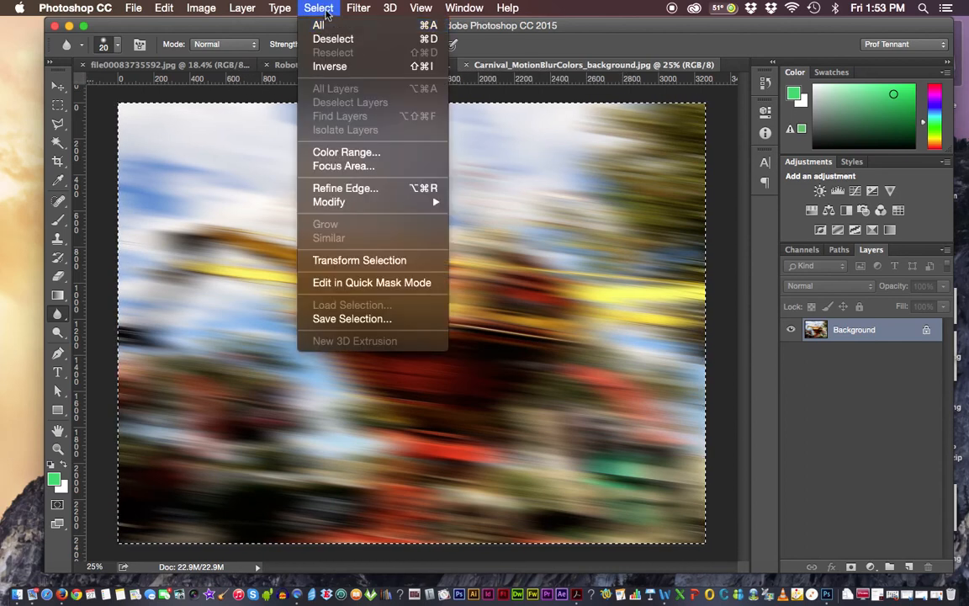
pyautogui.click(325, 10)
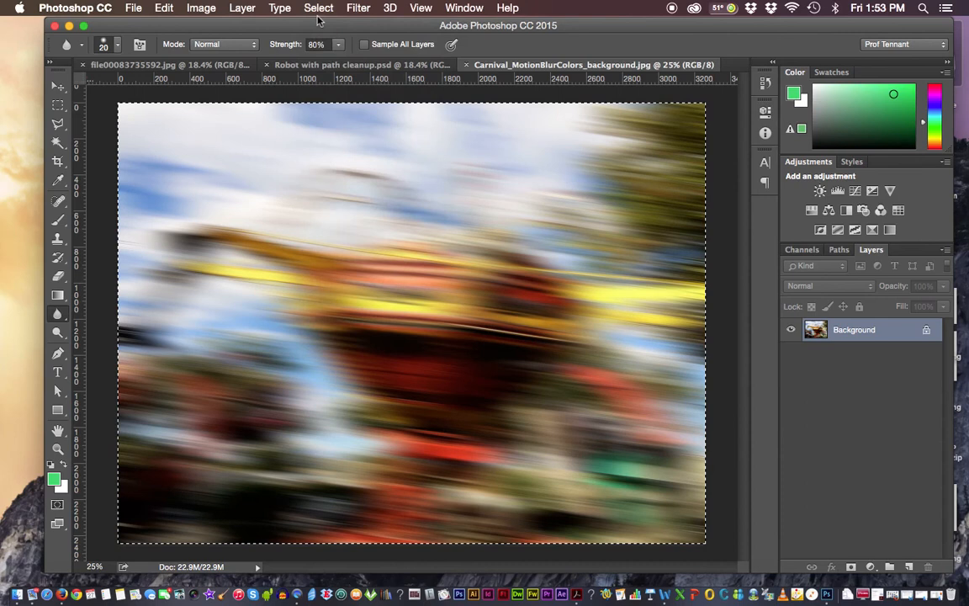
pyautogui.click(160, 8)
pyautogui.click(178, 112)
# - Paste the carnival image into Robot with path cleanup.psd, accepting the color conversion, and move it down to the canvas's bottom edge
pyautogui.click(333, 65)
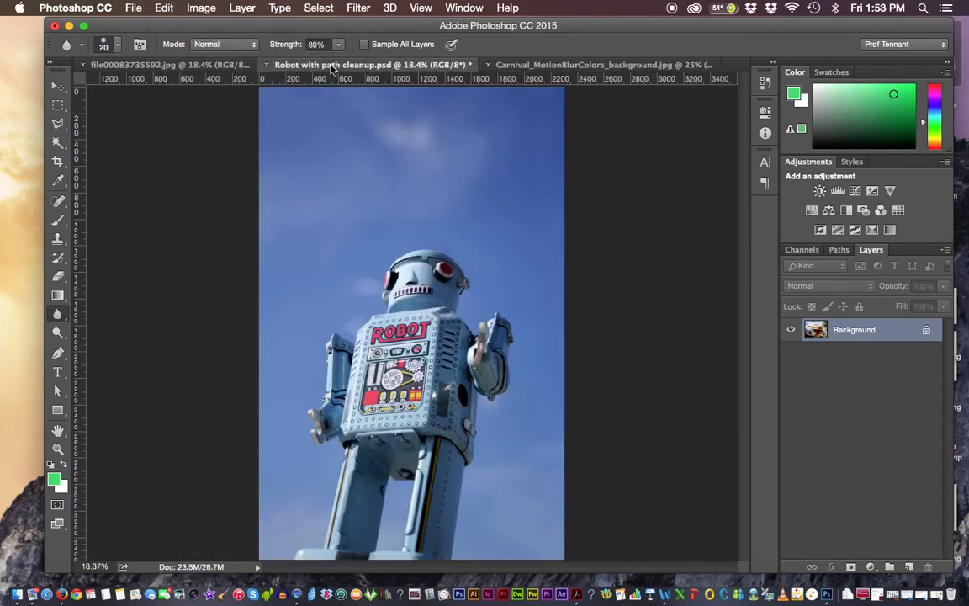
pyautogui.click(204, 9)
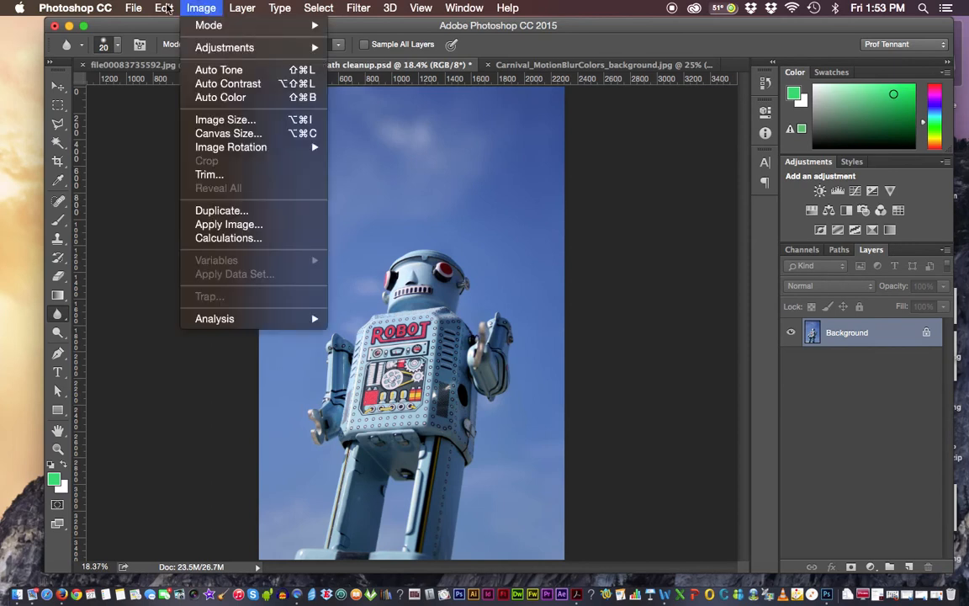
pyautogui.moveTo(163, 8)
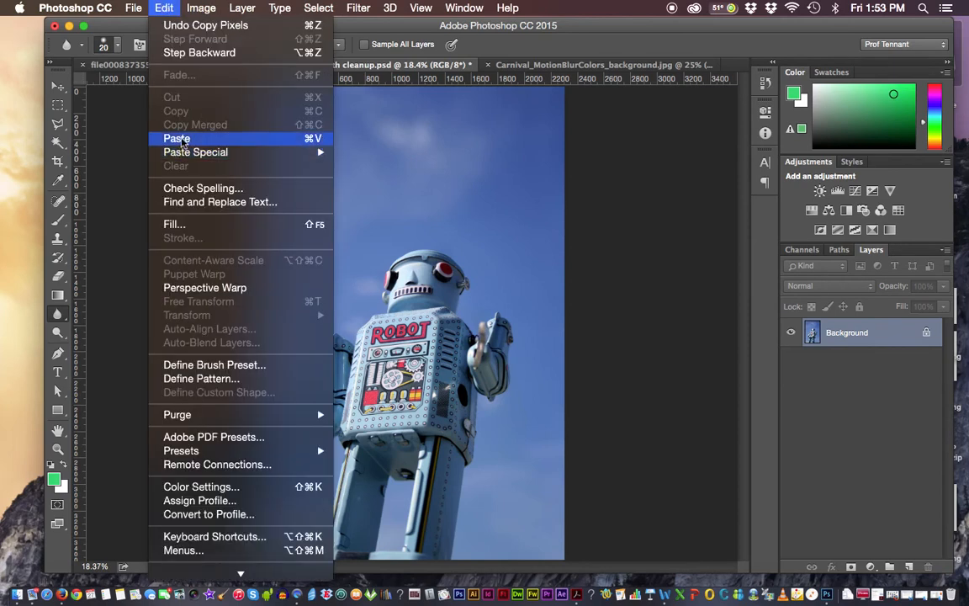
pyautogui.click(182, 140)
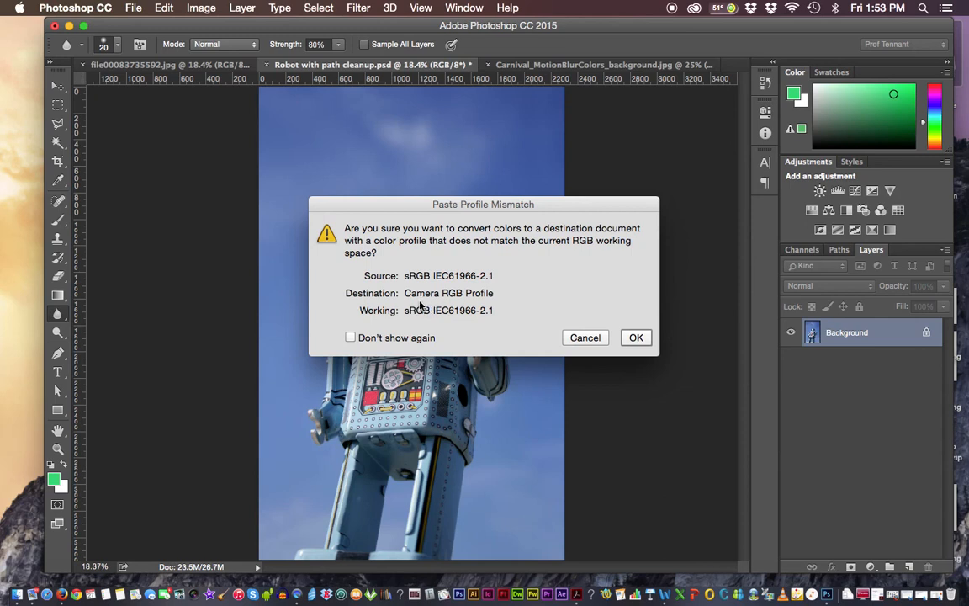
pyautogui.click(636, 338)
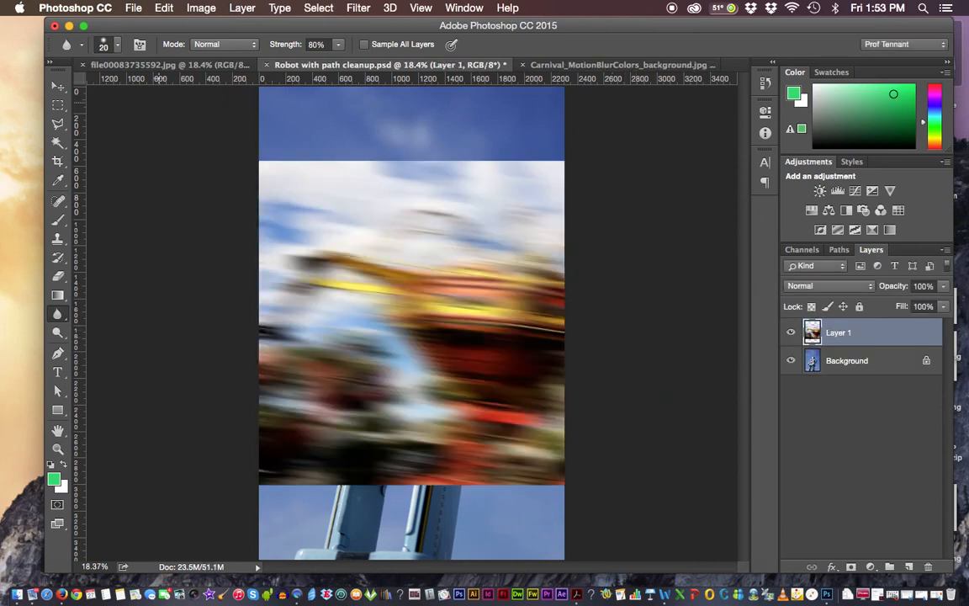
pyautogui.click(57, 85)
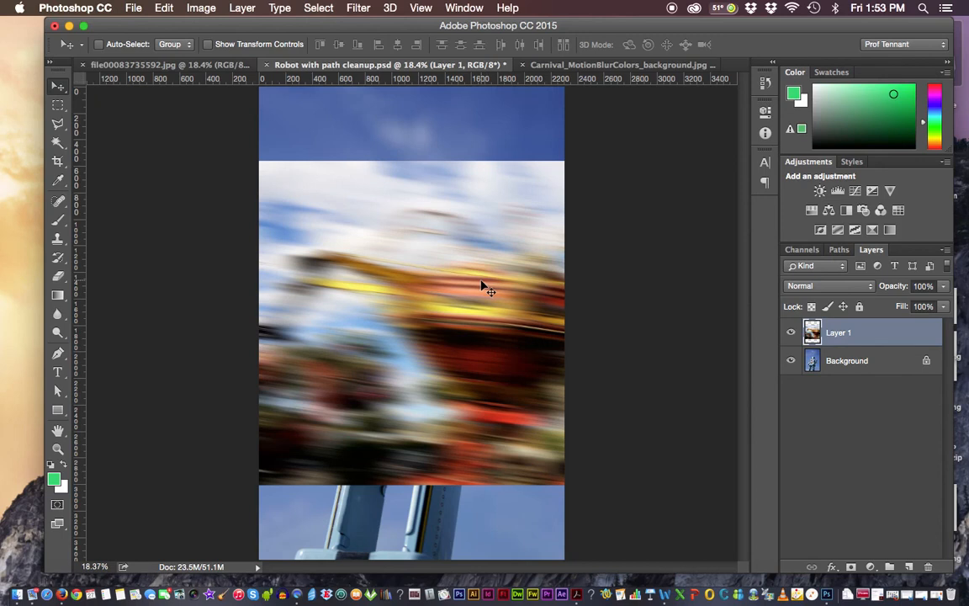
pyautogui.moveTo(482, 297); pyautogui.dragTo(443, 359)
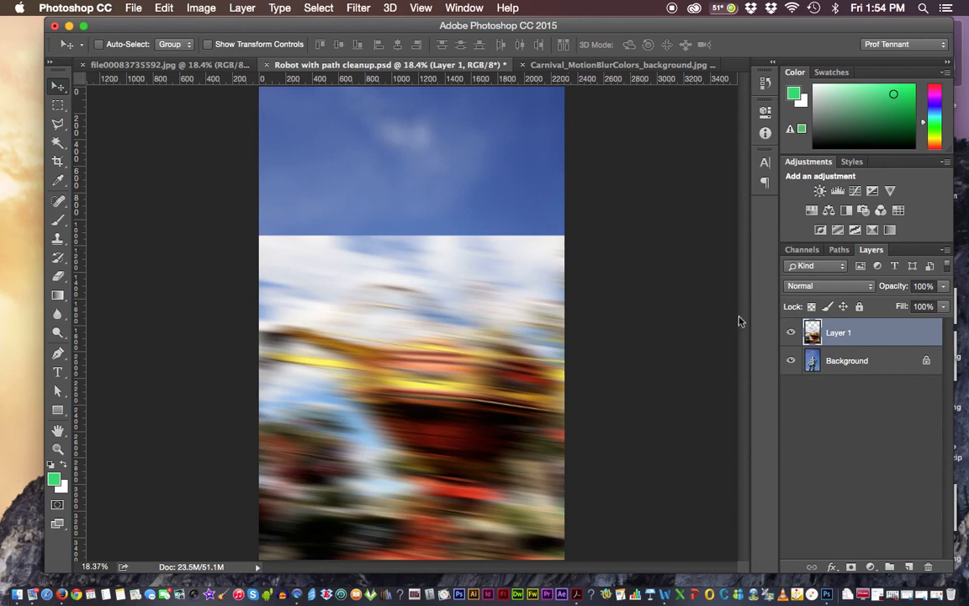
# - Load the "outline with blur" channel as a new selection
pyautogui.click(319, 9)
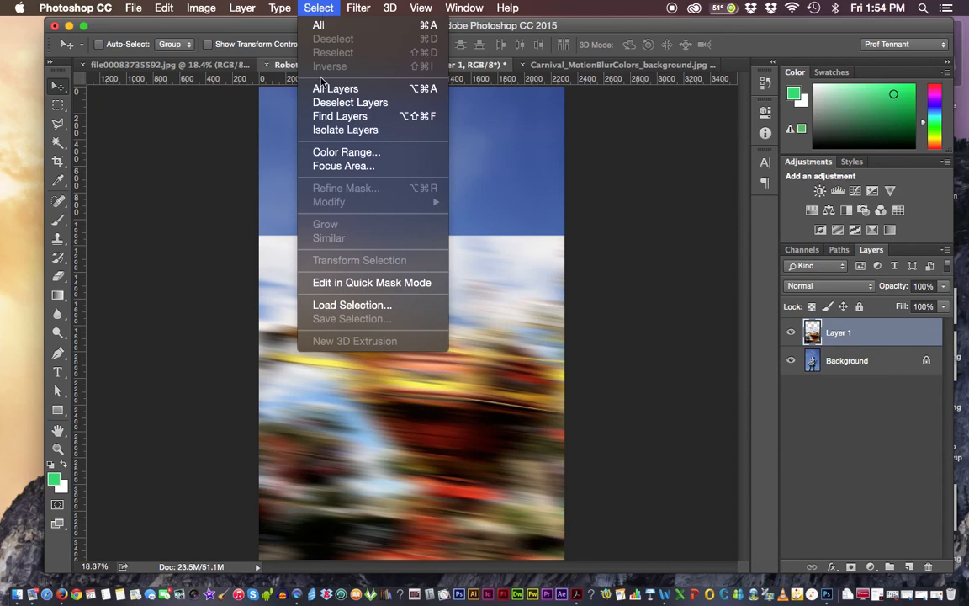
pyautogui.click(330, 306)
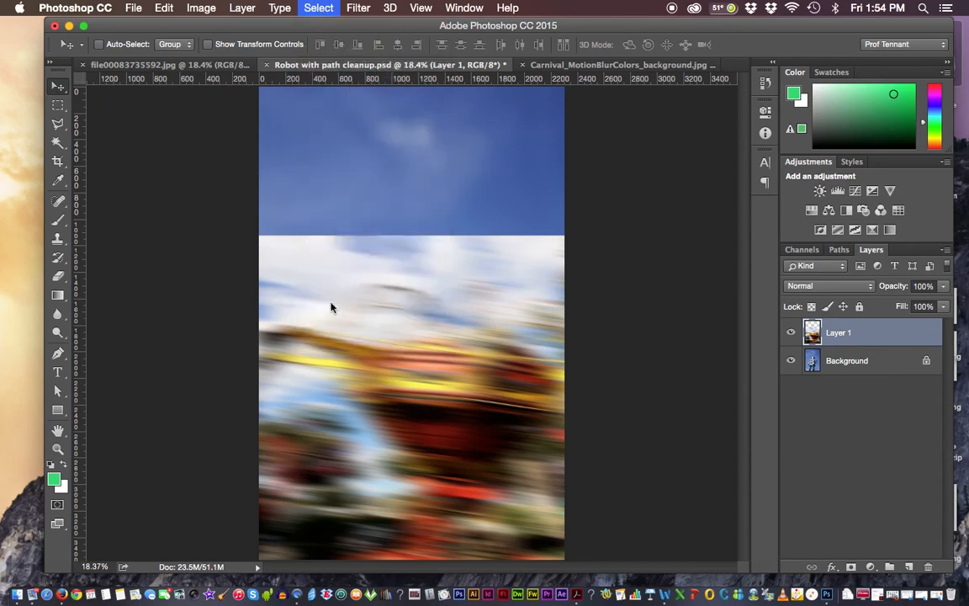
pyautogui.click(367, 147)
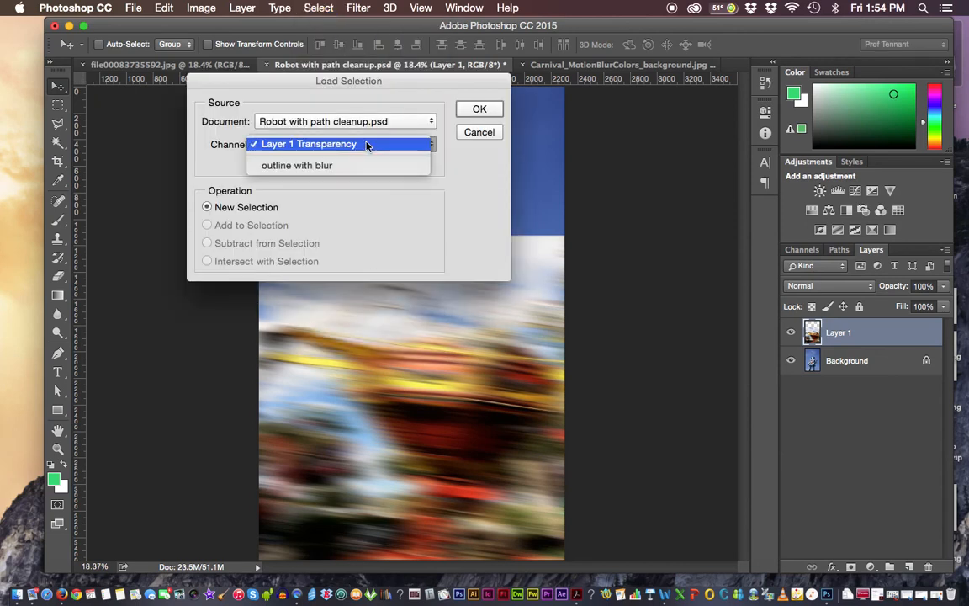
pyautogui.click(281, 168)
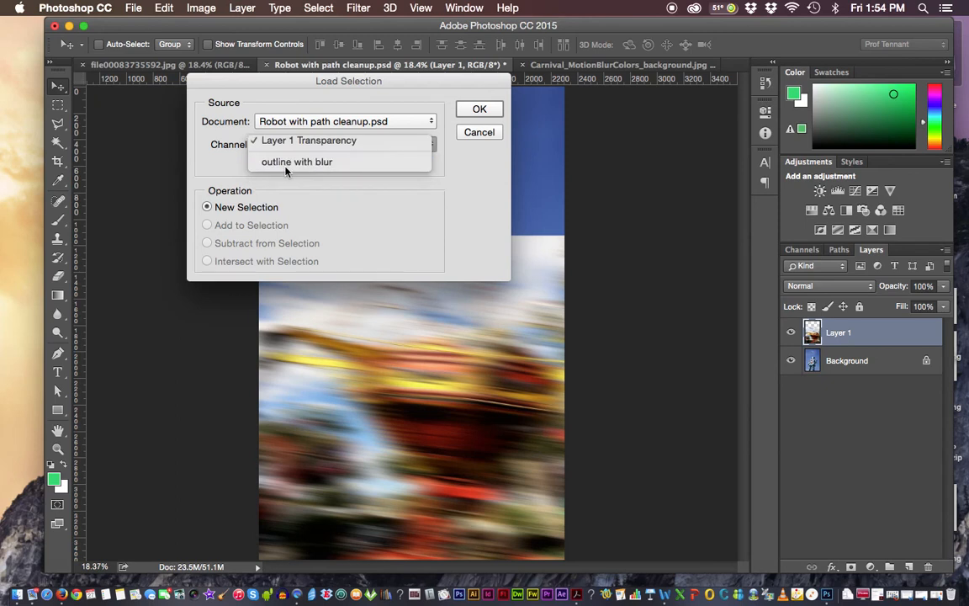
pyautogui.click(479, 109)
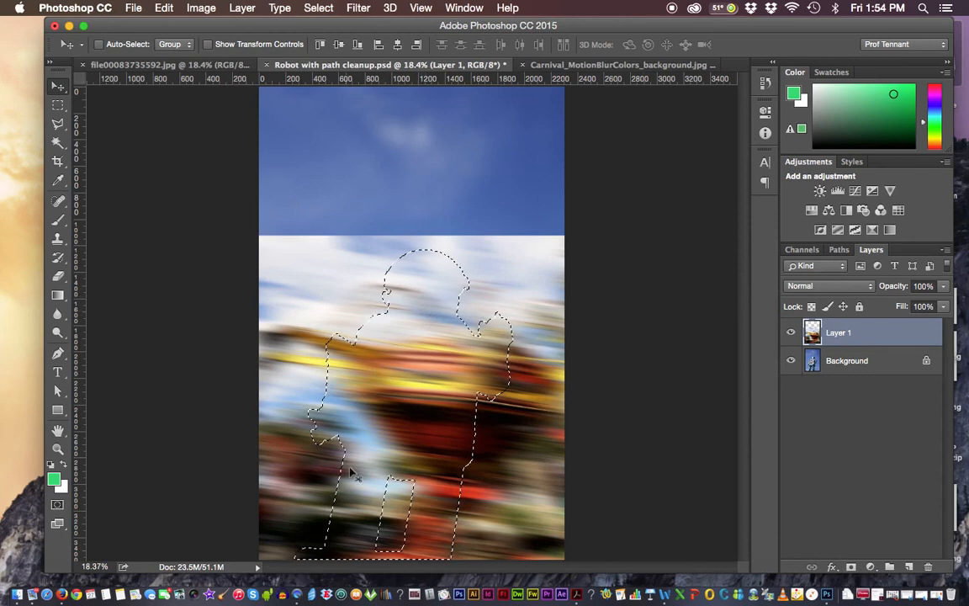
# - Try masking the pasted carnival layer with the robot-shaped selection, and undo the layer mask
pyautogui.click(851, 568)
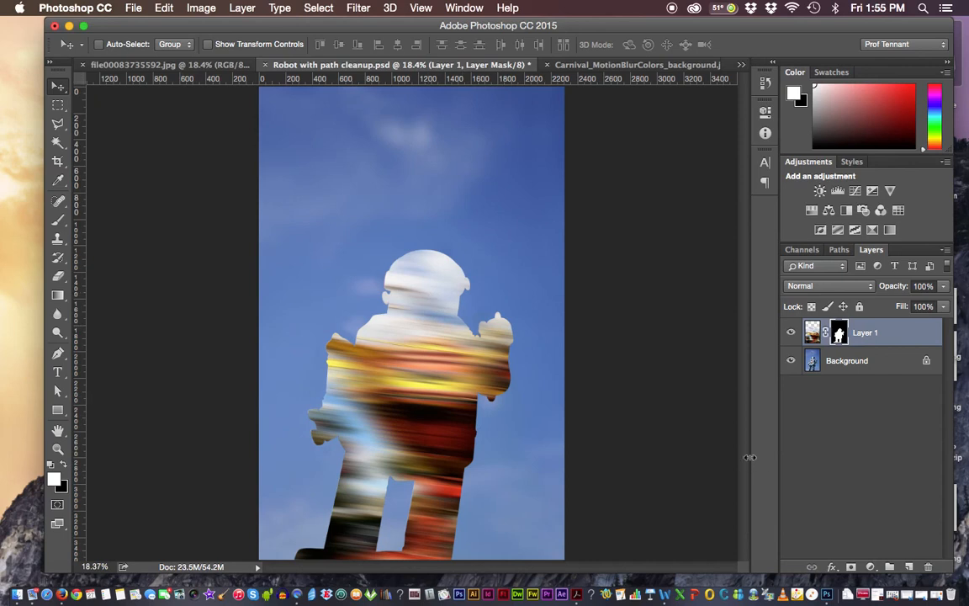
pyautogui.press('super+z')
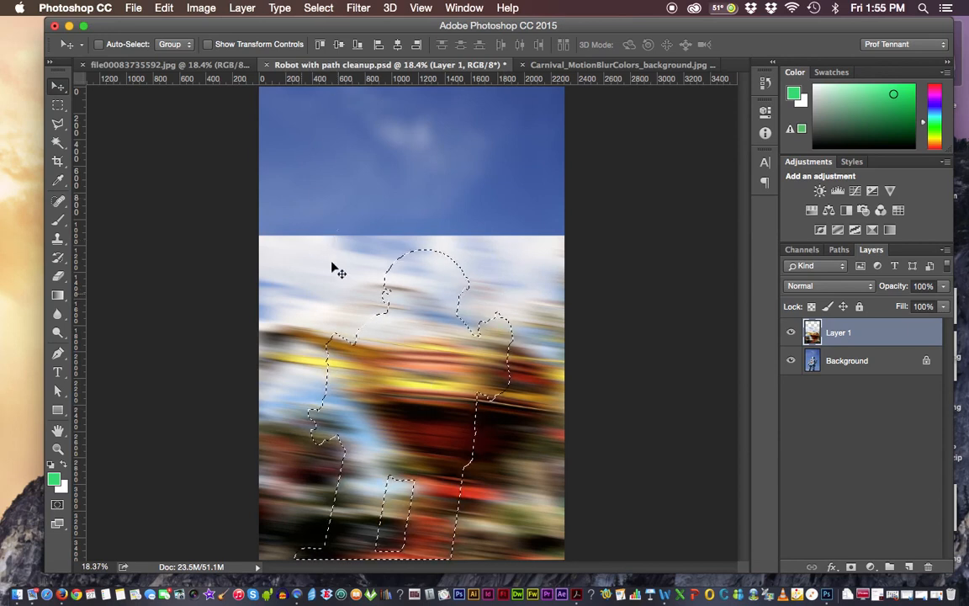
# - Invert the robot selection and add it as a layer mask on the pasted carnival layer
pyautogui.click(318, 9)
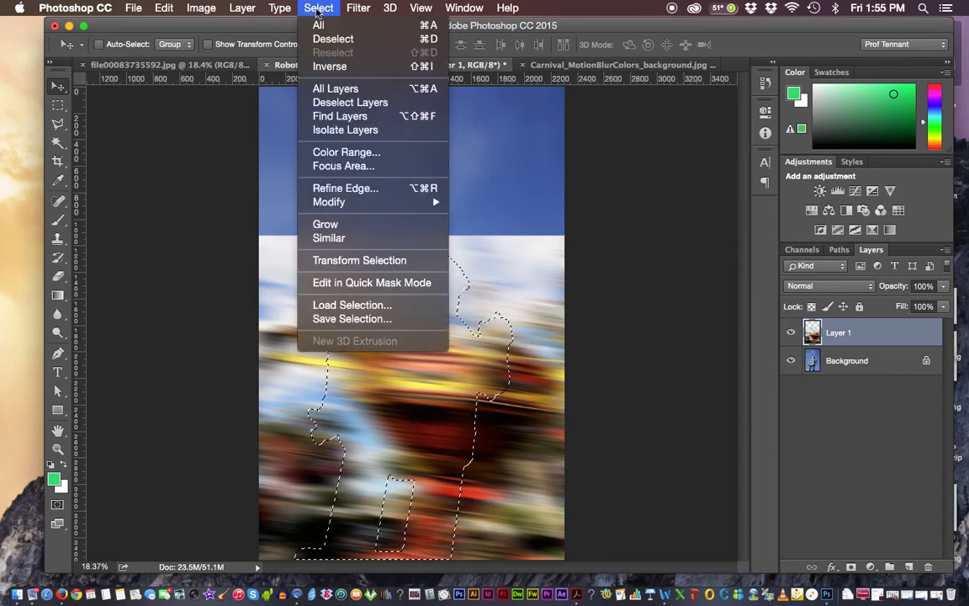
pyautogui.click(321, 67)
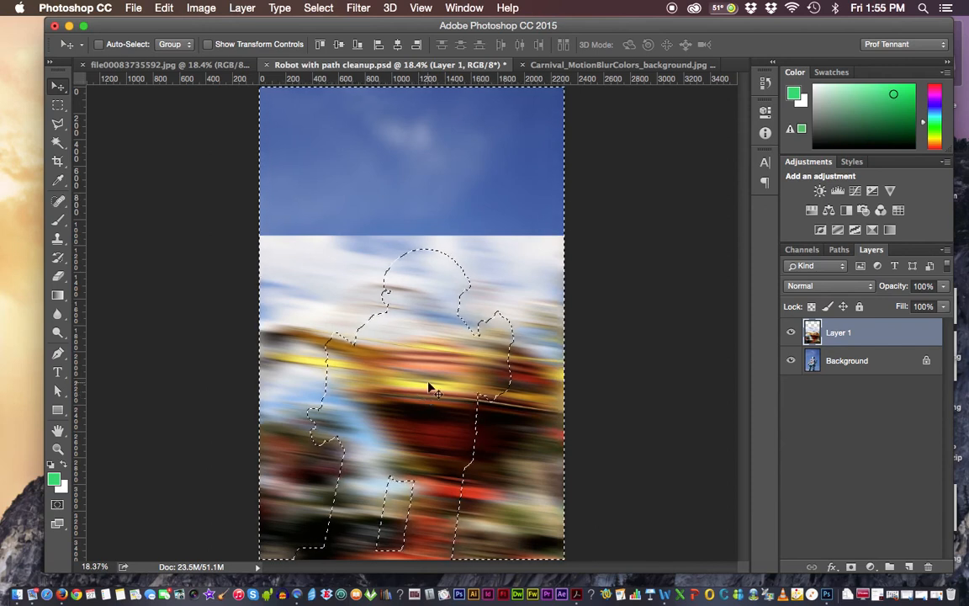
pyautogui.click(851, 568)
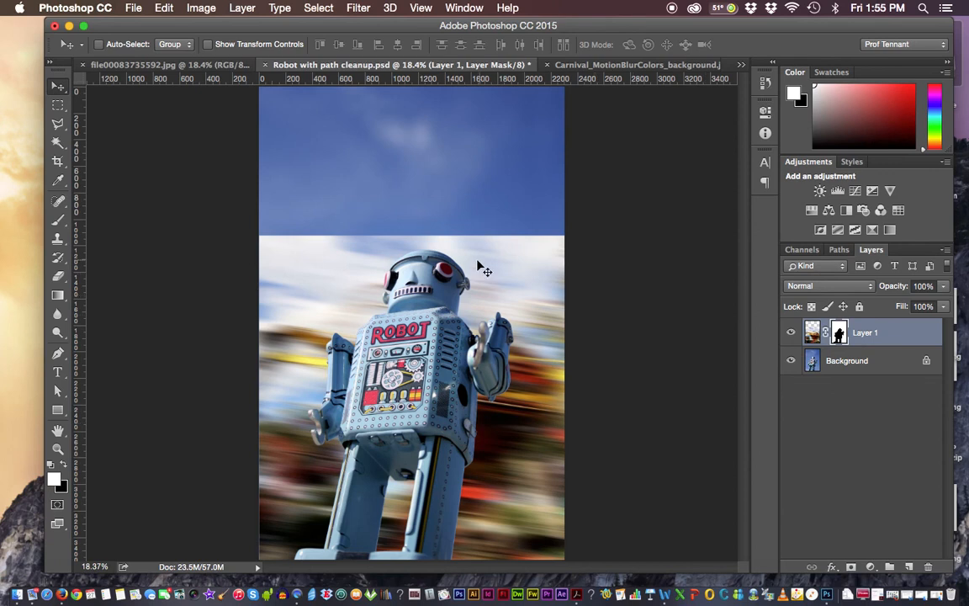
# - Crop off the blue sky strip above the pasted carnival background, keeping the canvas's full width
pyautogui.click(57, 160)
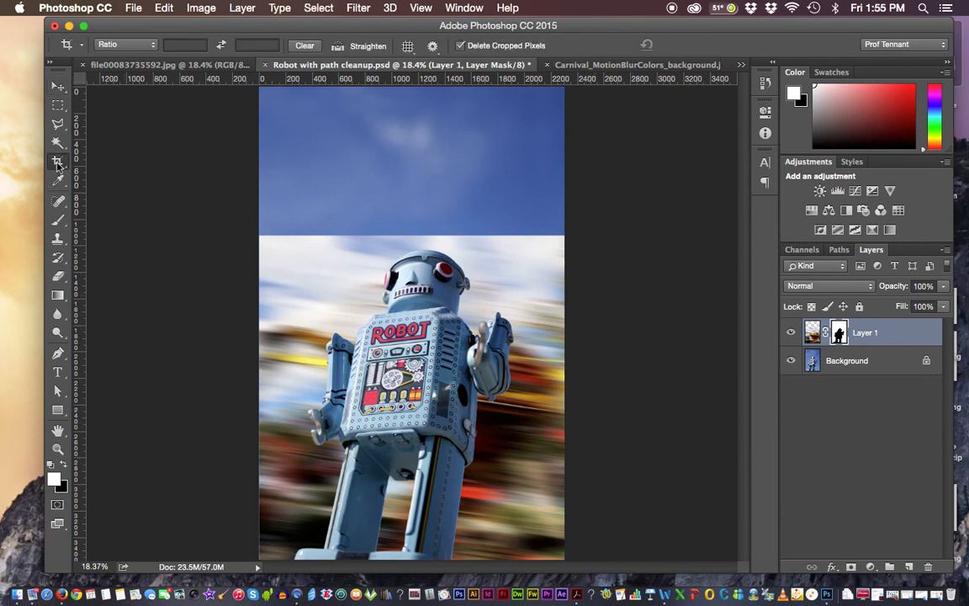
pyautogui.moveTo(415, 90); pyautogui.dragTo(419, 162)
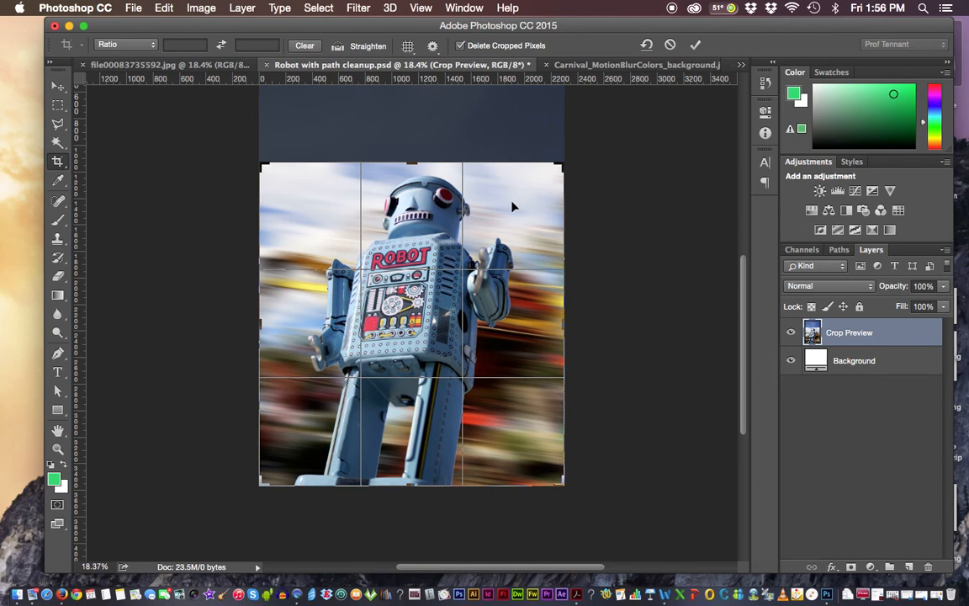
pyautogui.press('Return')
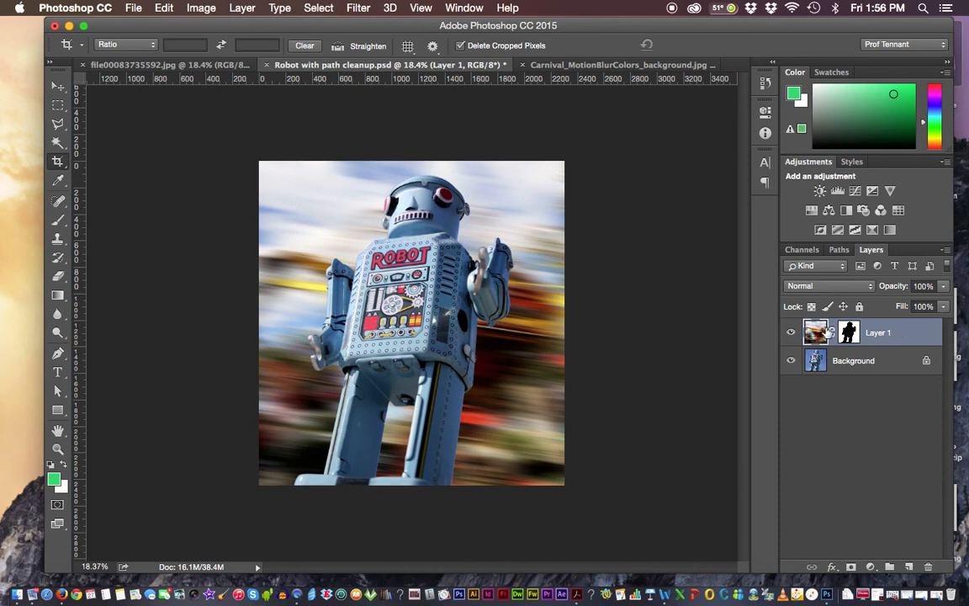
pyautogui.rightClick(909, 333)
pyautogui.moveTo(804, 574)
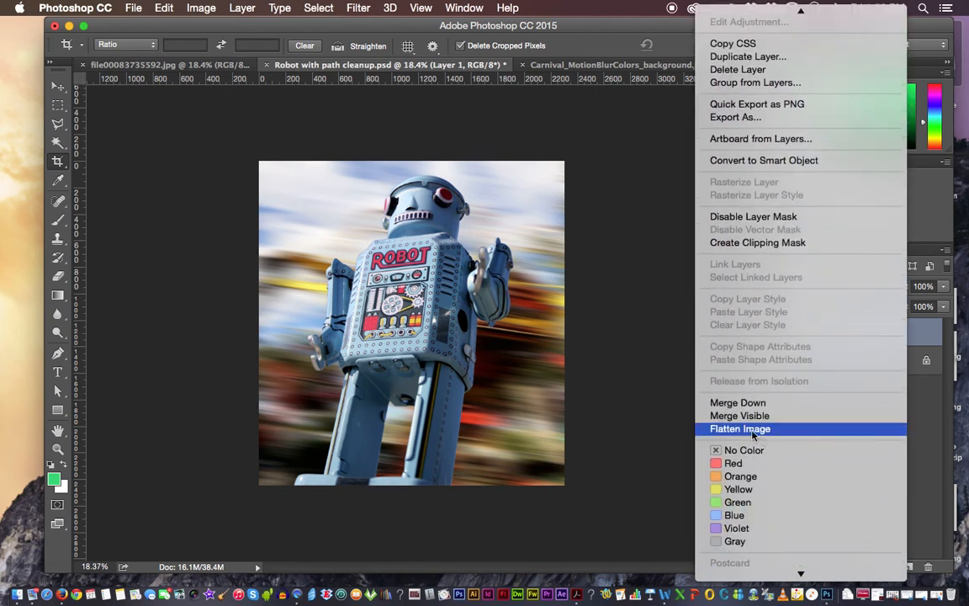
pyautogui.click(629, 283)
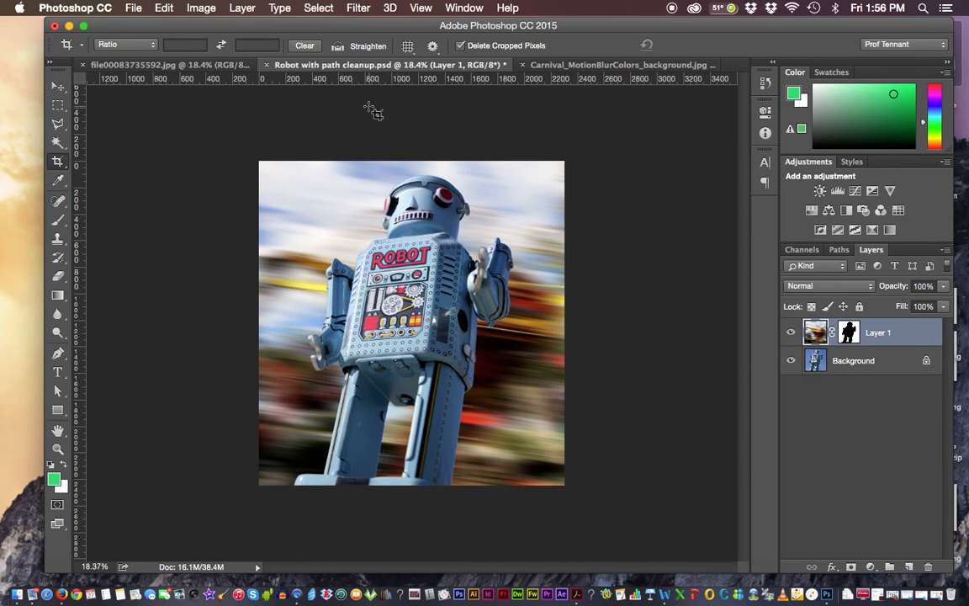